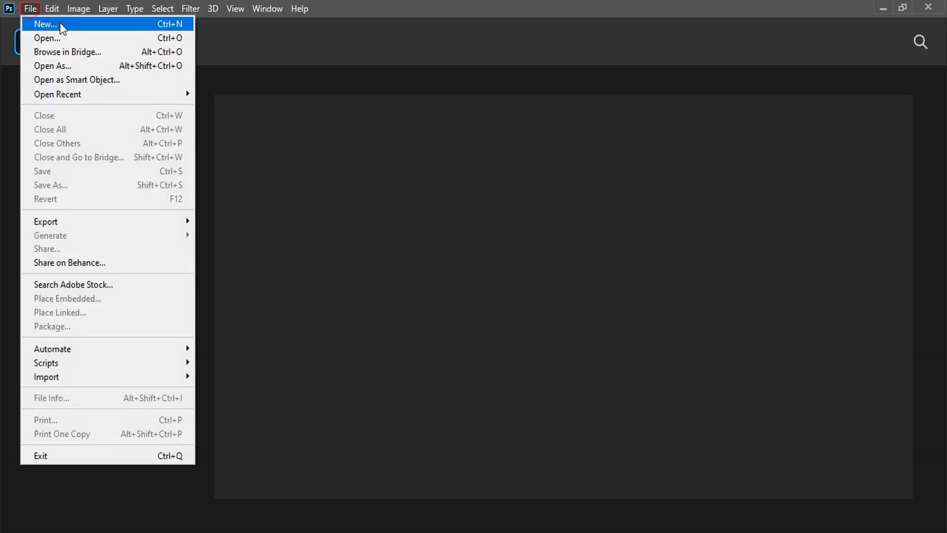
Step: Create a new document from the recent 1280 × 720 px preset
click(32, 24)
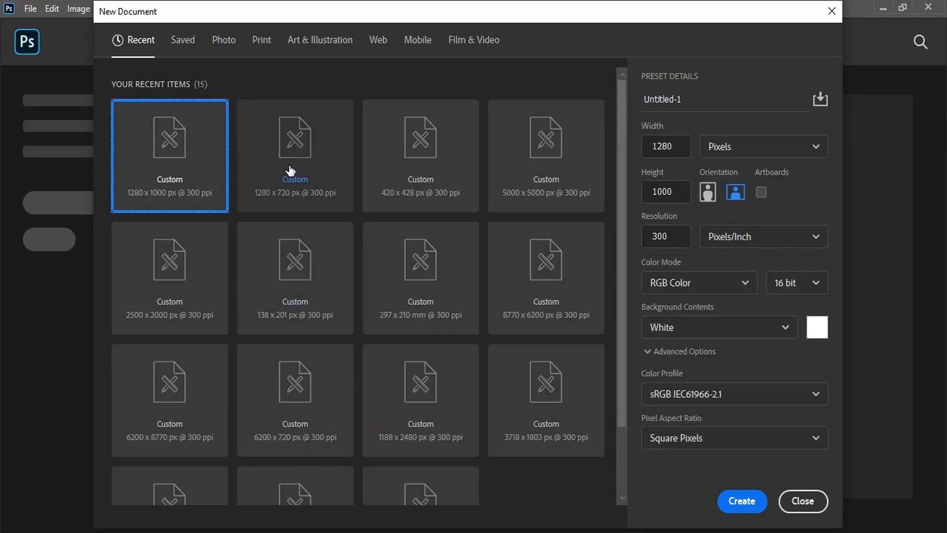
click(304, 162)
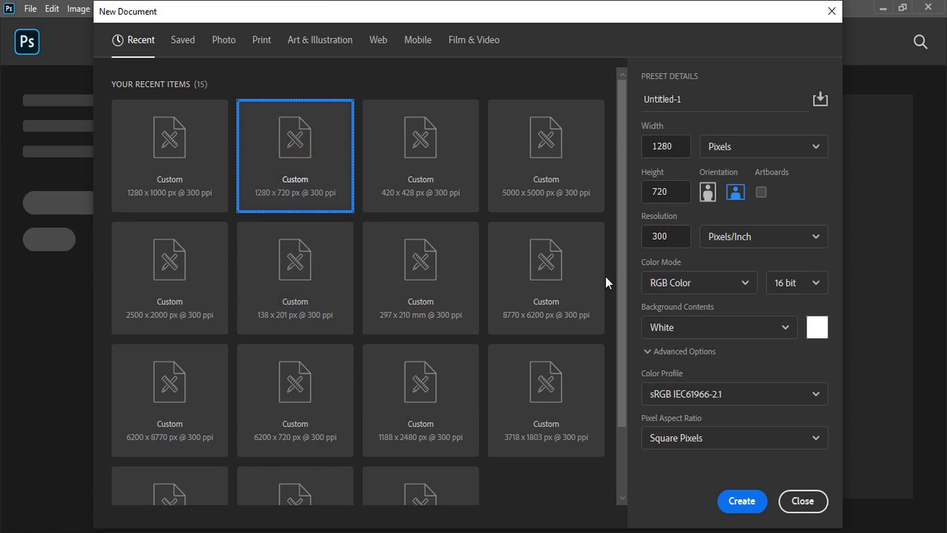
click(742, 501)
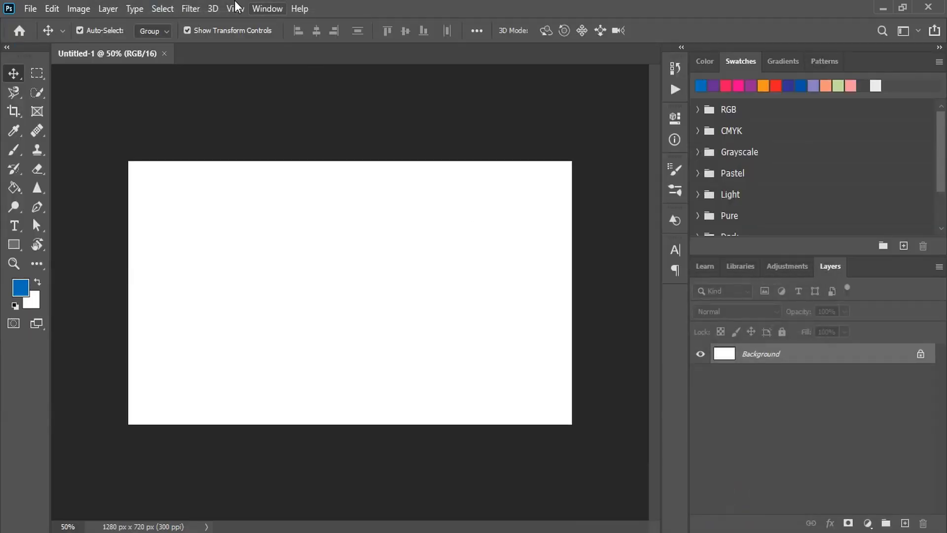
Step: Type 'DC' as a new text layer on the canvas
click(14, 225)
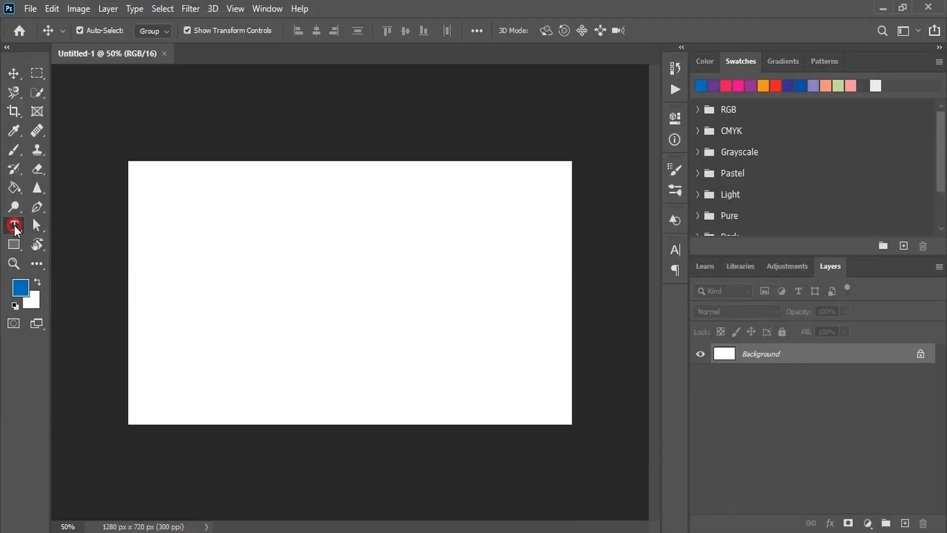
click(245, 268)
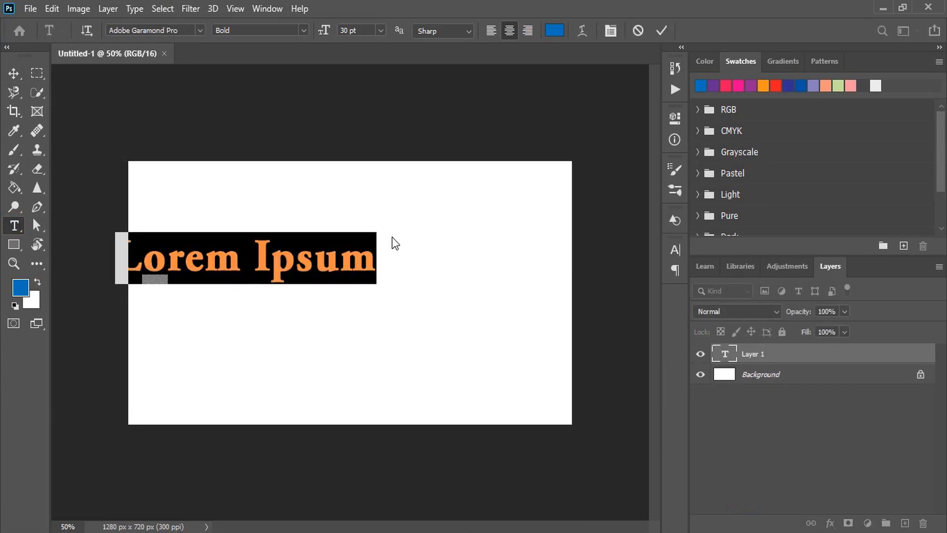
text(DC)
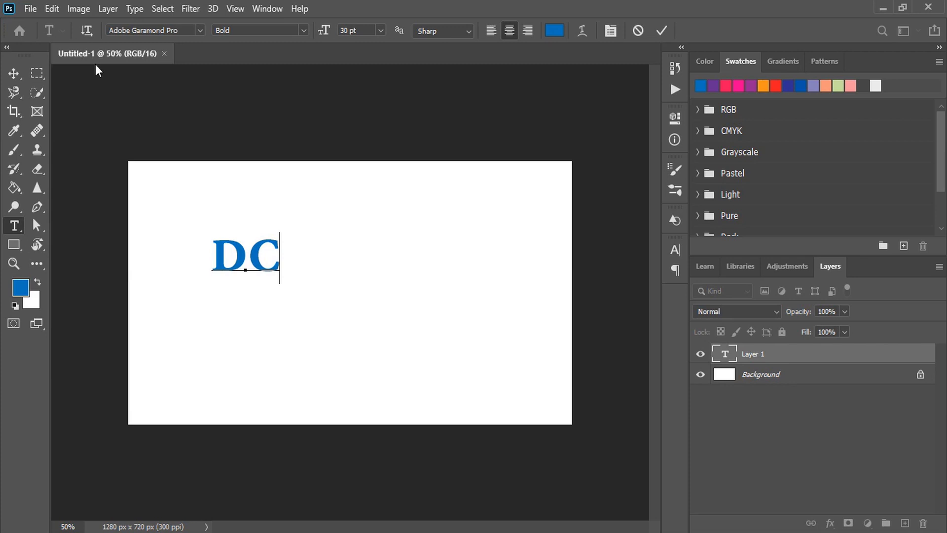
Step: Scale the DC text up to about 308% and centre it on the canvas
click(10, 76)
click(281, 274)
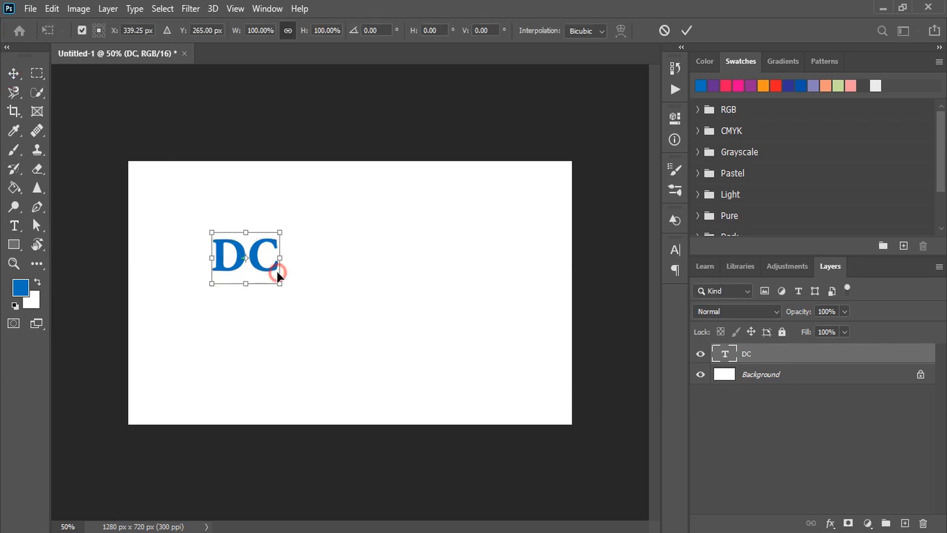
drag(280, 288, 414, 409)
drag(343, 315, 360, 295)
click(686, 28)
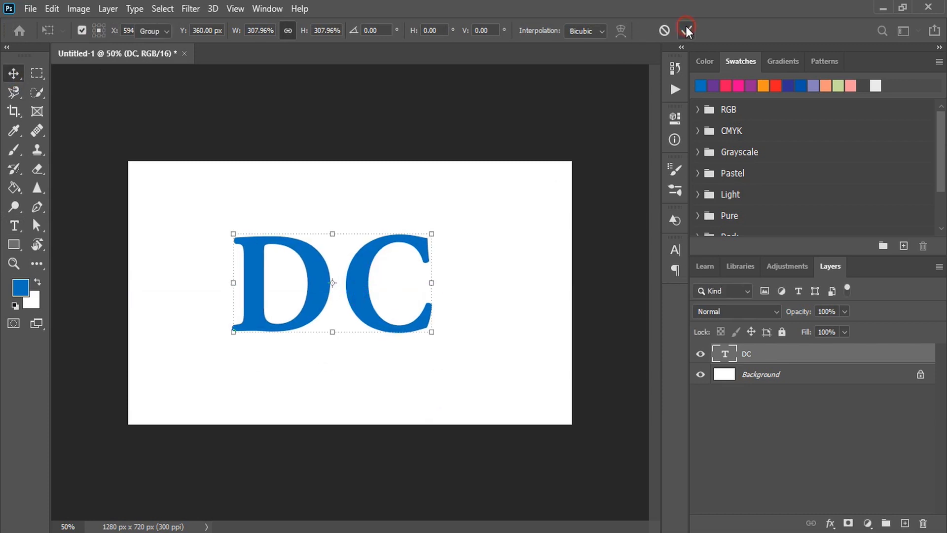
Step: Set the DC text's font to Trajan Pro
click(675, 249)
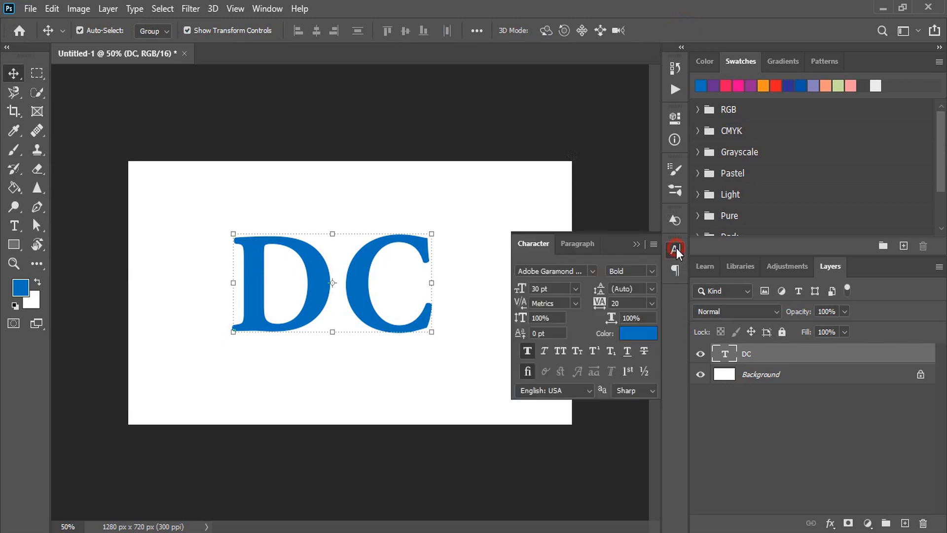
click(593, 271)
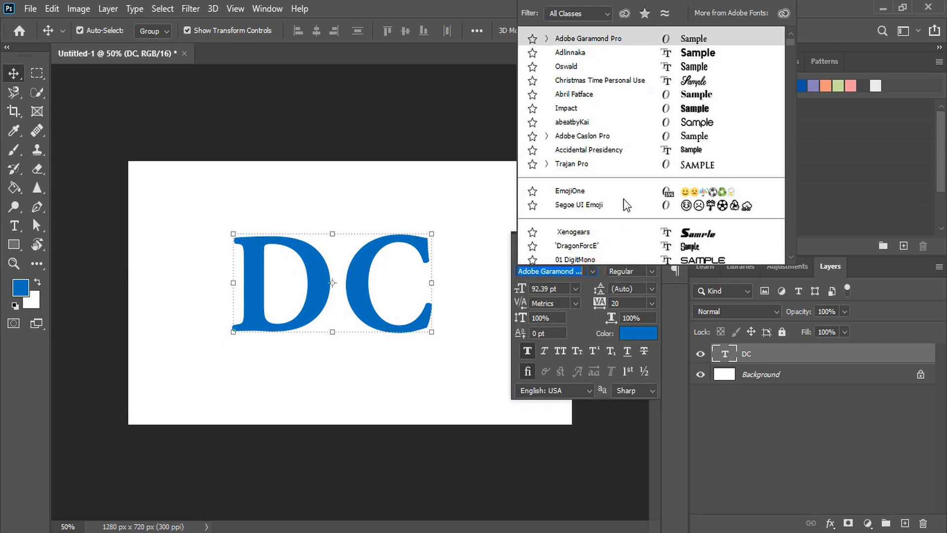
click(635, 169)
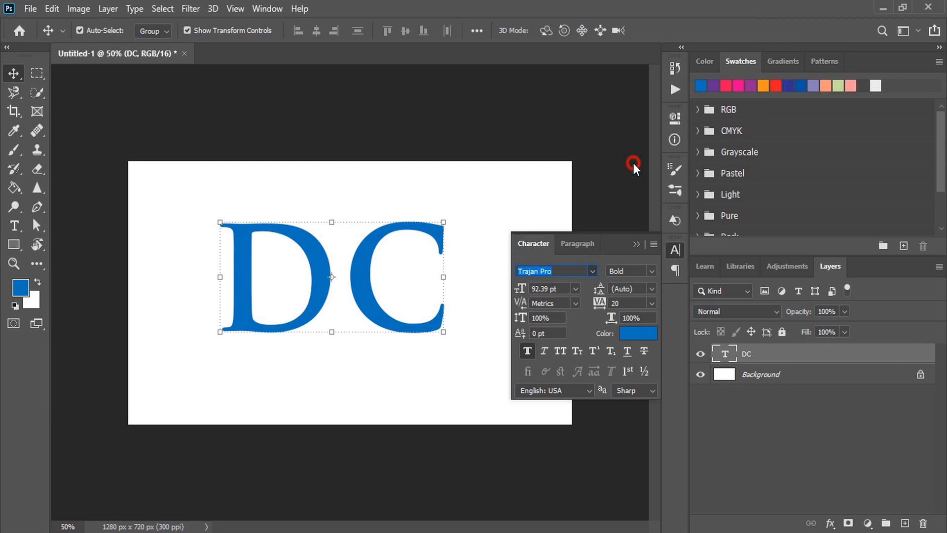
click(636, 244)
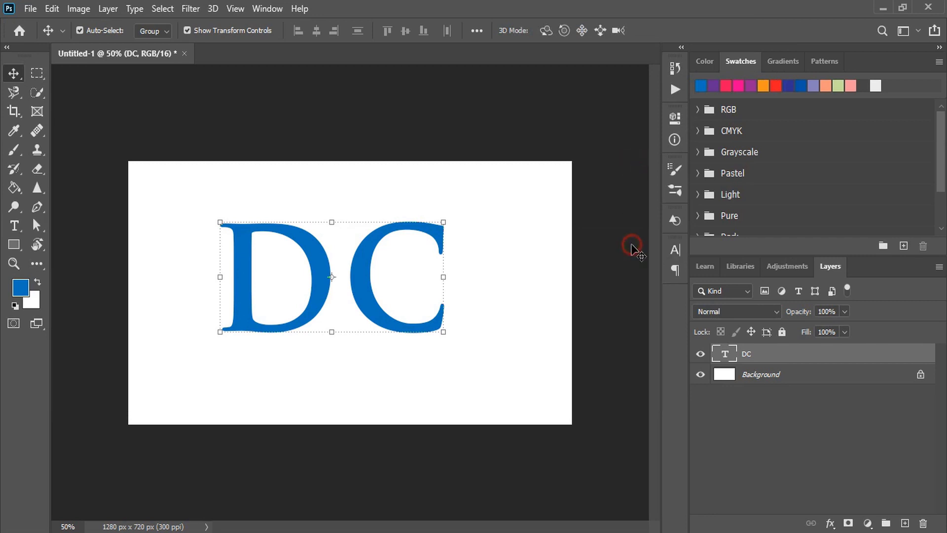
Step: Rasterize the DC text and cut the C onto its own layer, Layer 1
right_click(768, 355)
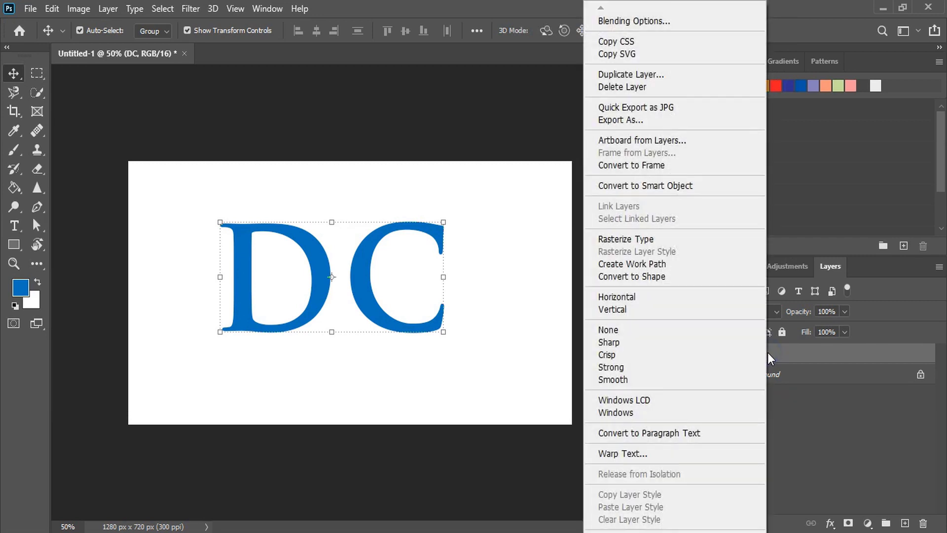
click(641, 240)
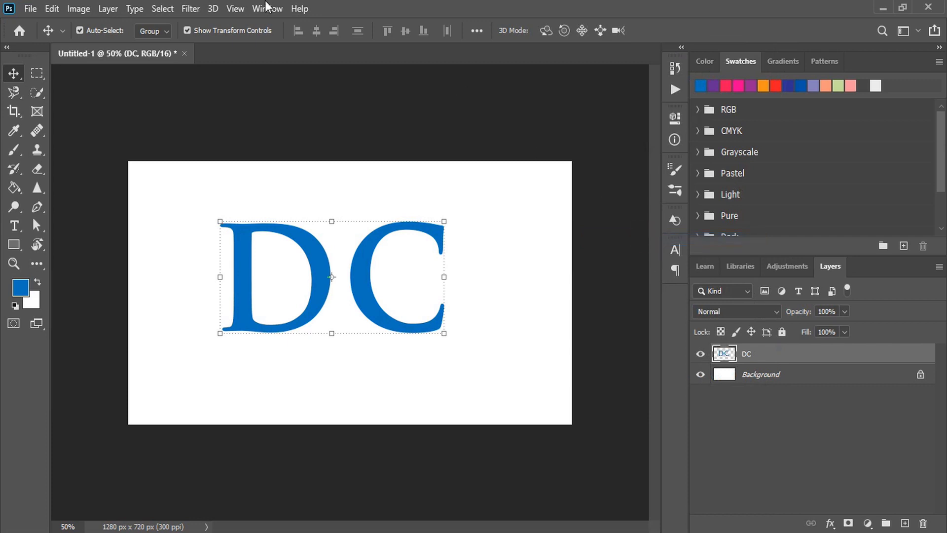
click(36, 73)
drag(340, 184, 473, 363)
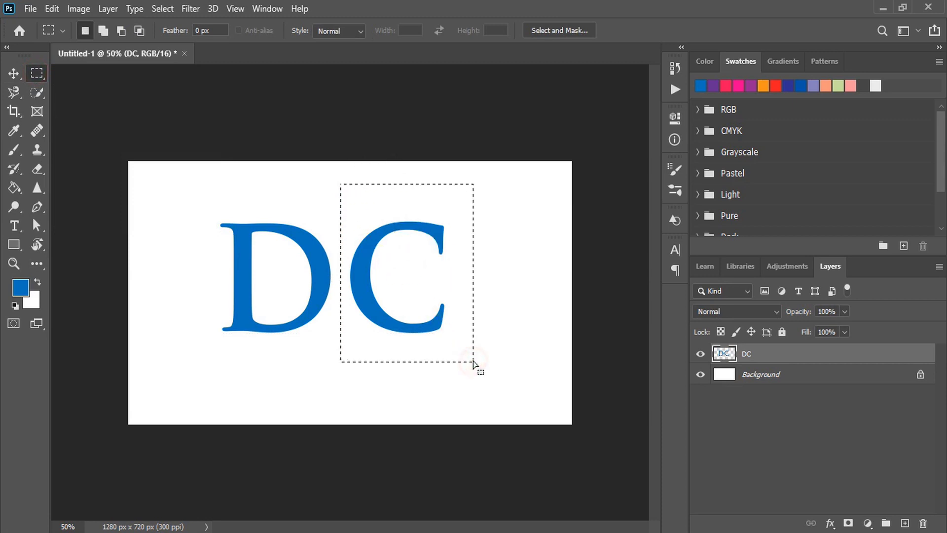
right_click(434, 232)
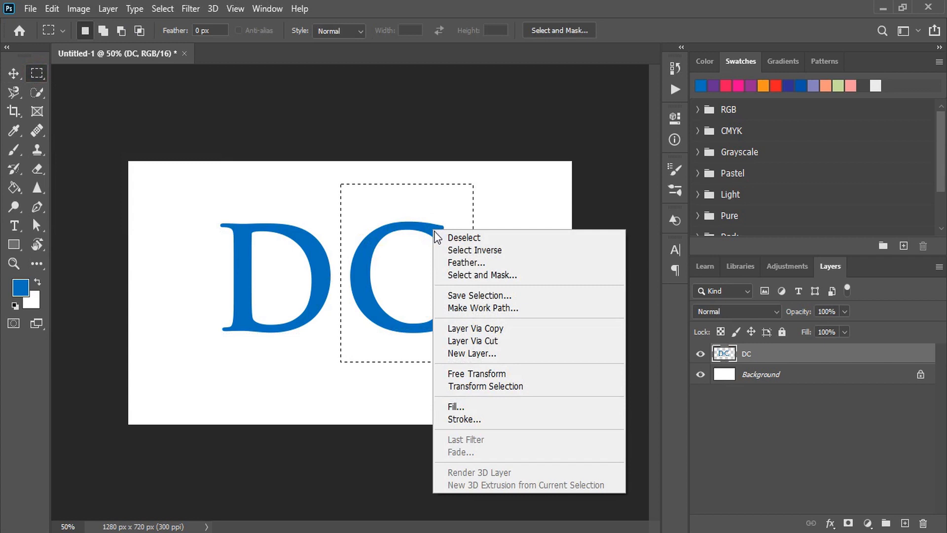
click(492, 343)
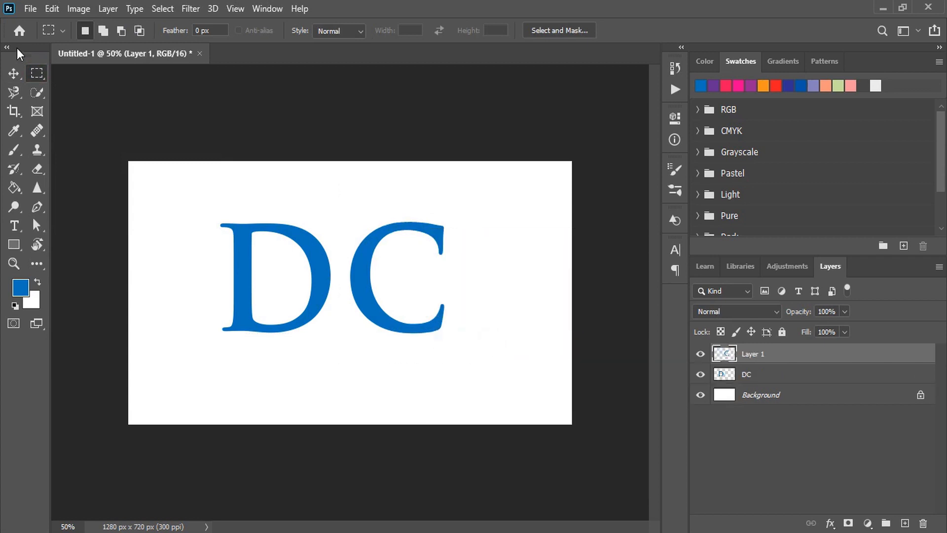
click(15, 74)
Step: Nudge the C on Layer 1 left with Shift+arrow keys until it overlaps the D
click(482, 237)
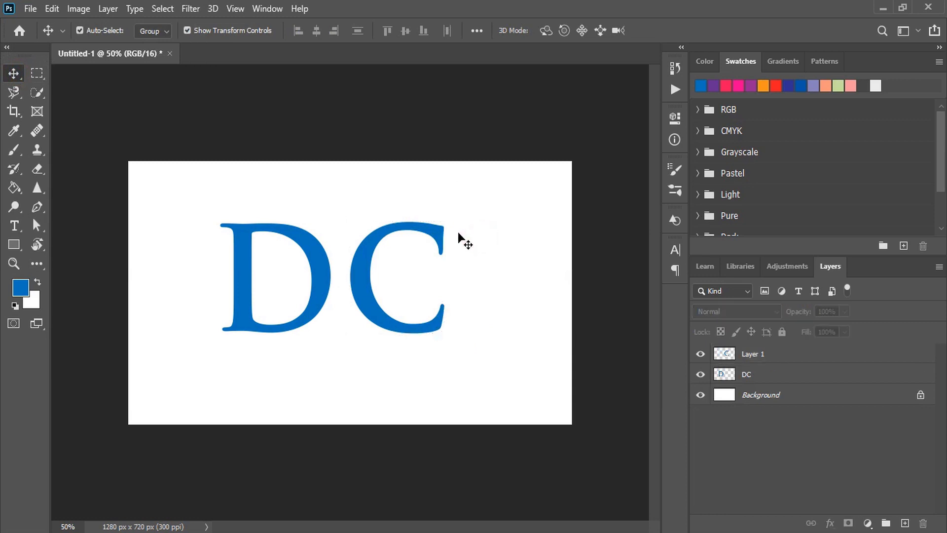
drag(426, 228, 482, 229)
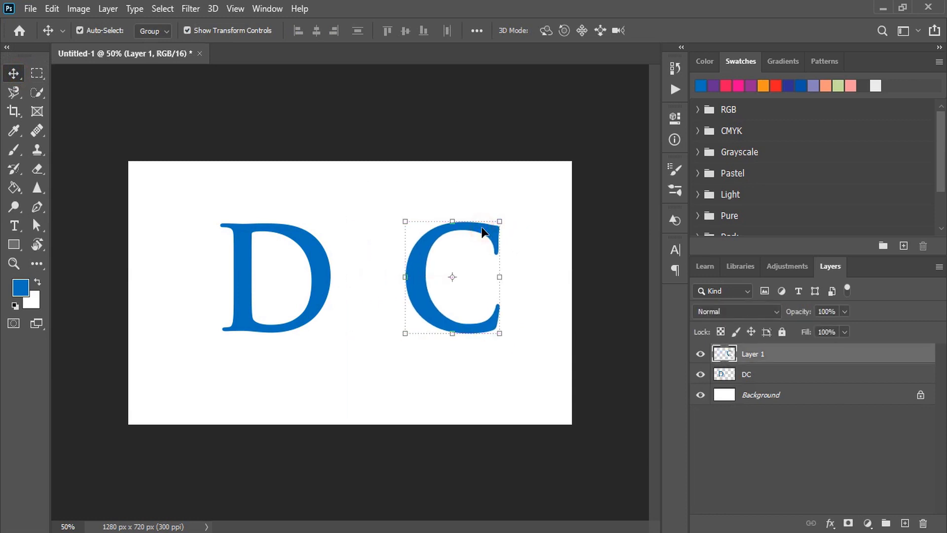
key(ctrl+z)
click(482, 215)
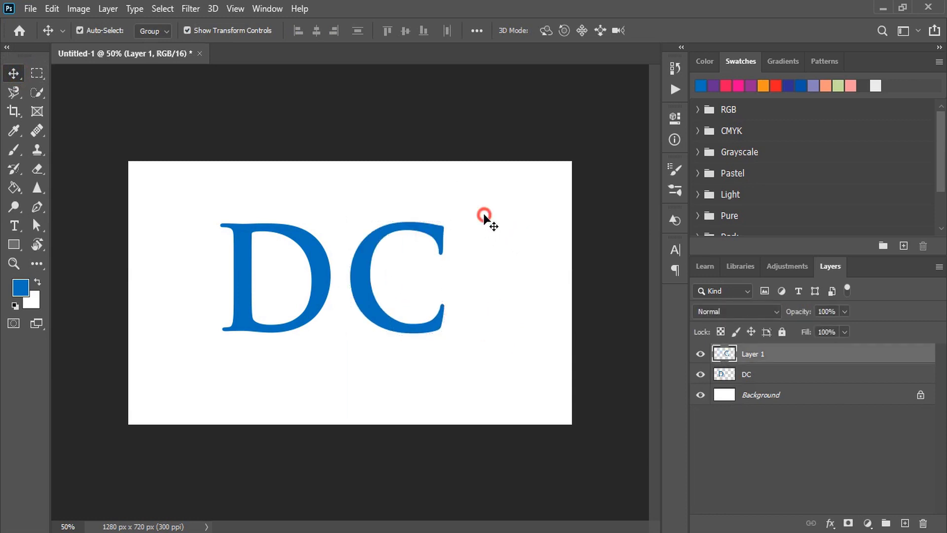
click(432, 227)
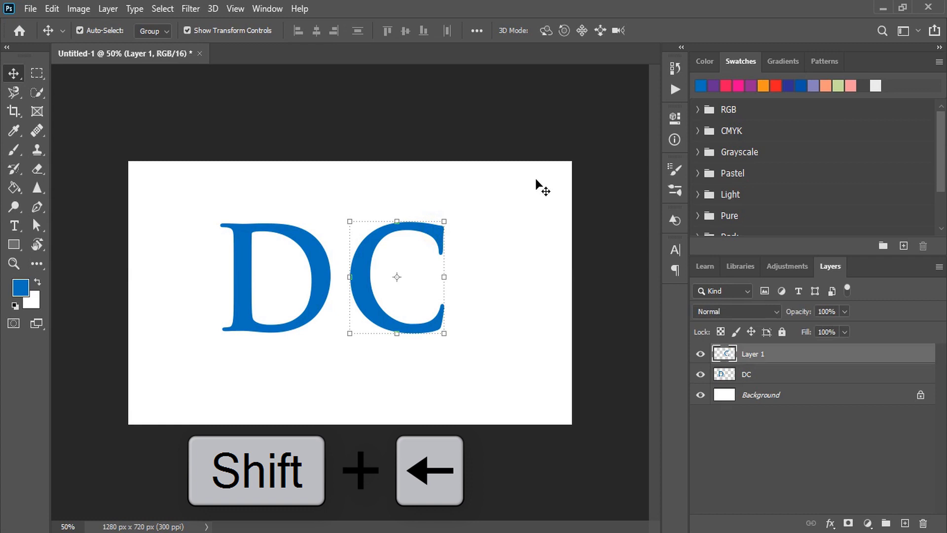
key(shift+Left)
key(shift+Left)
key(shift+Left)
key(shift+Left)
key(shift+Left)
key(shift+Left)
key(shift+Left)
key(shift+Left)
key(shift+Left)
key(shift+Left)
key(shift+Left)
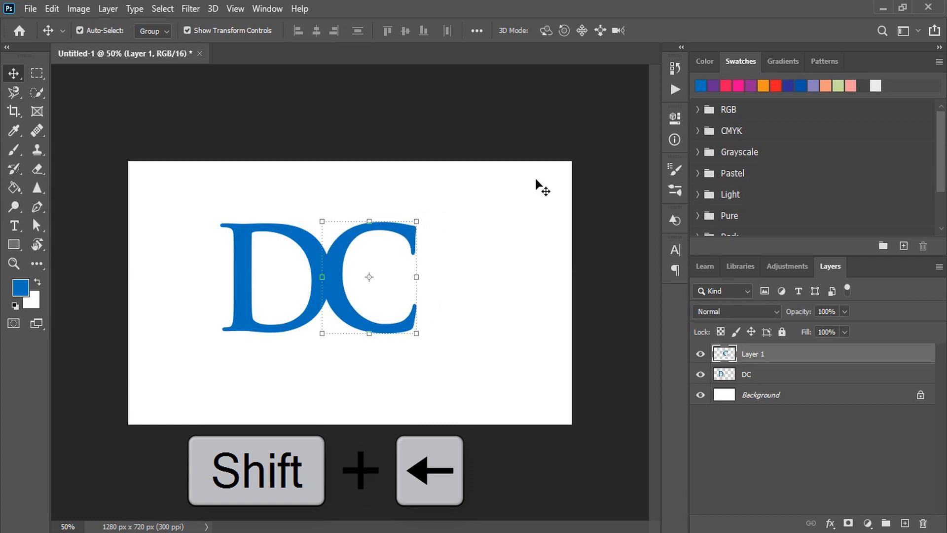
key(shift+Left)
key(shift+Left)
key(shift+Left)
key(shift+Left)
key(shift+Left)
key(shift+Left)
key(shift+Left)
key(shift+Left)
key(shift+Left)
key(shift+Left)
key(shift+Left)
key(shift+Left)
key(shift+Left)
key(shift+Left)
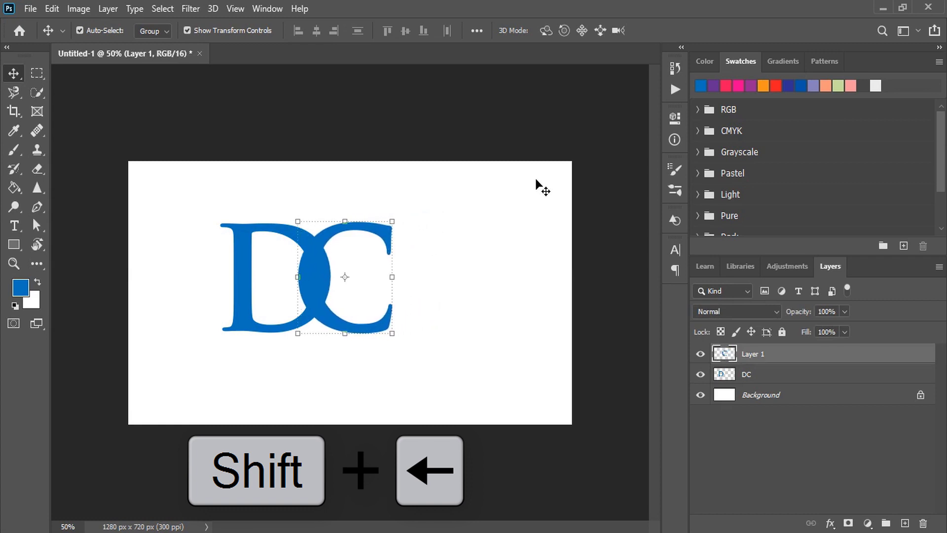
key(shift+Left)
key(shift+Left)
key(shift+Left)
key(shift+Left)
key(shift+Left)
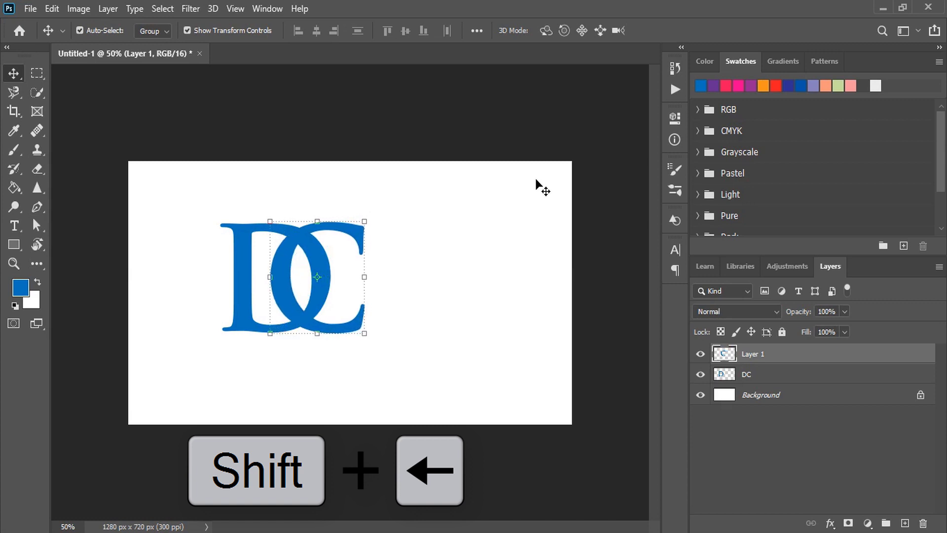
key(shift+Right)
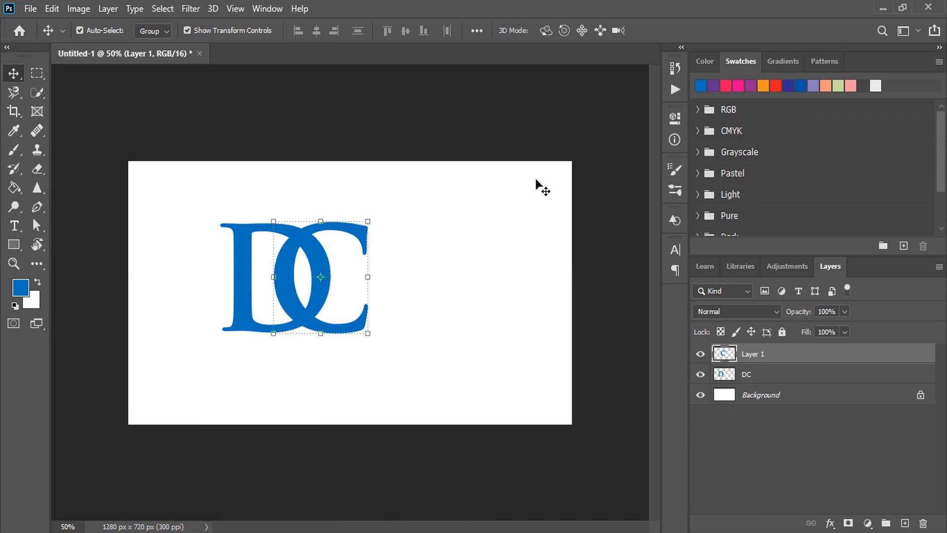
click(361, 254)
click(364, 229)
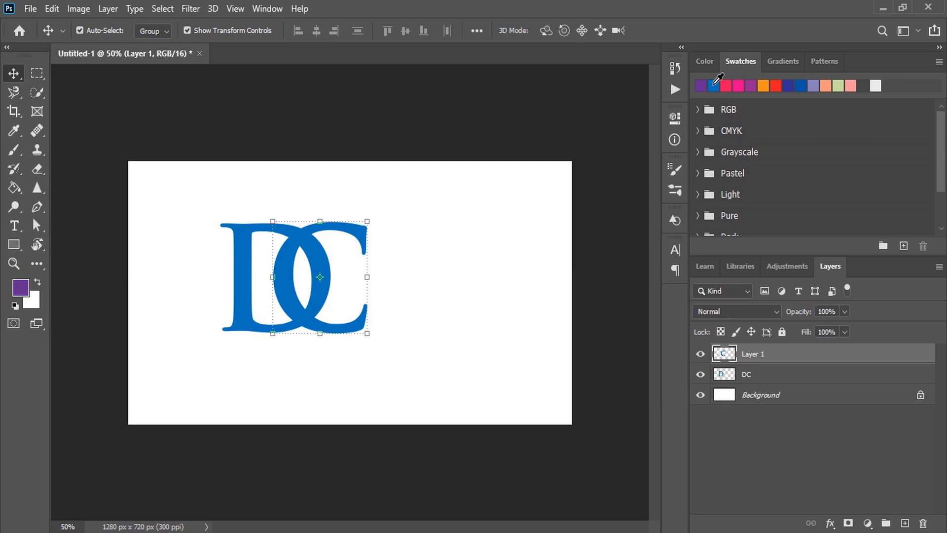
Step: Fill the C on Layer 1 with purple and view the canvas at 100%
click(15, 189)
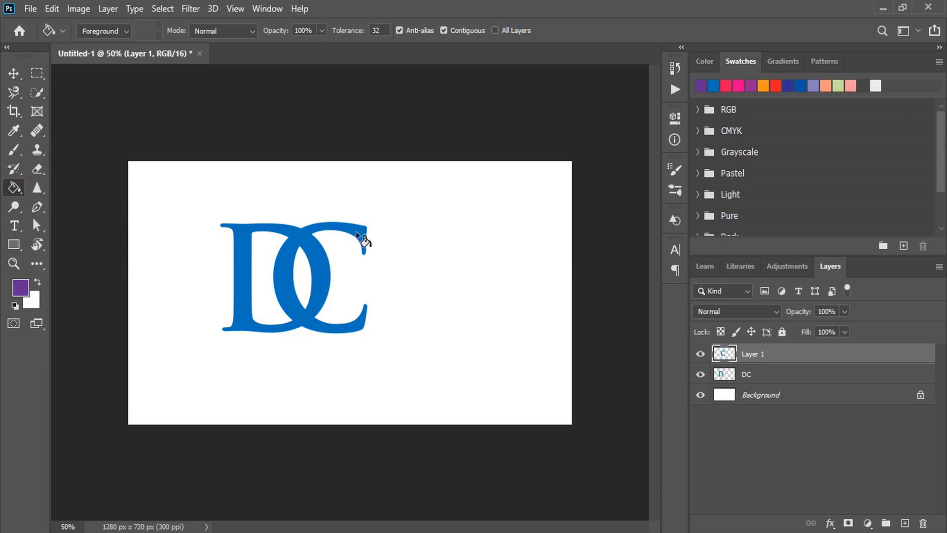
click(357, 232)
click(15, 73)
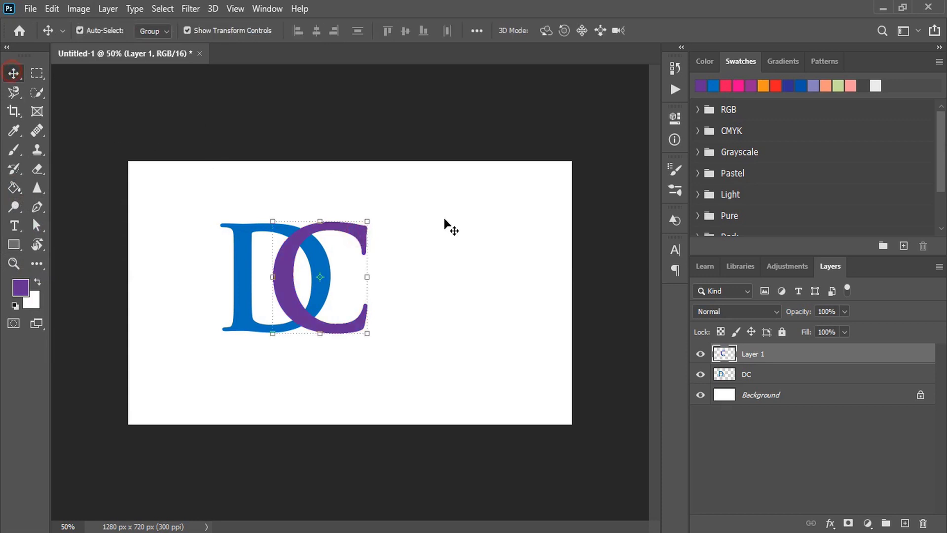
click(485, 243)
key(ctrl+1)
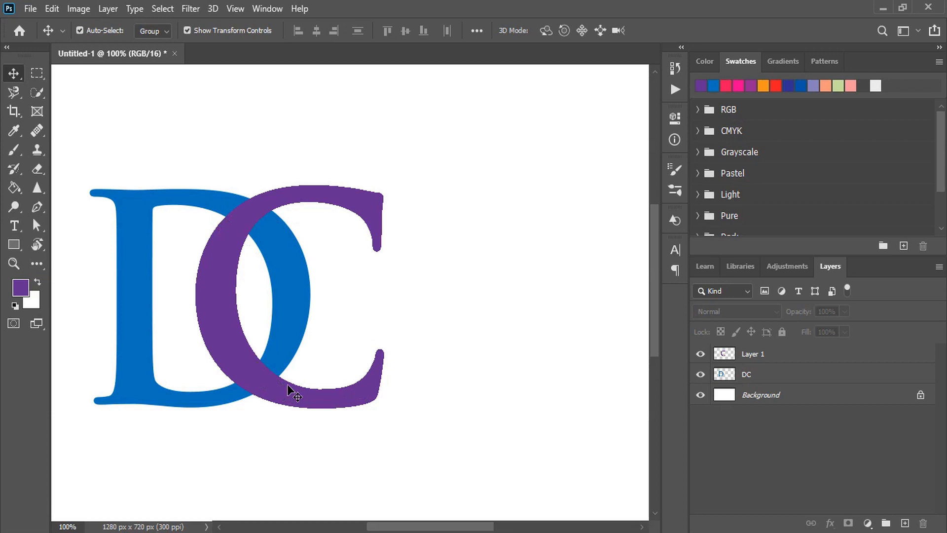
Step: Duplicate the DC layer and fill the copy's D with light green
click(186, 201)
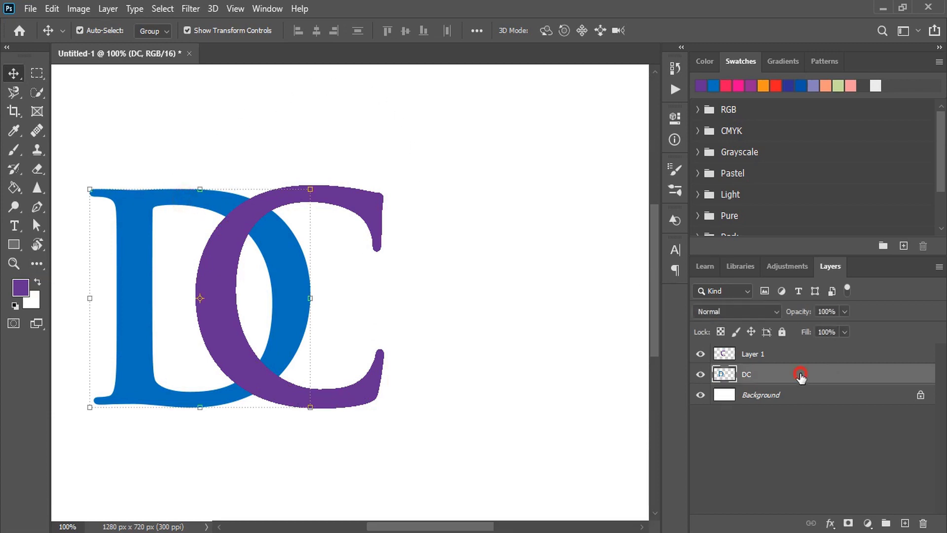
drag(800, 375, 908, 526)
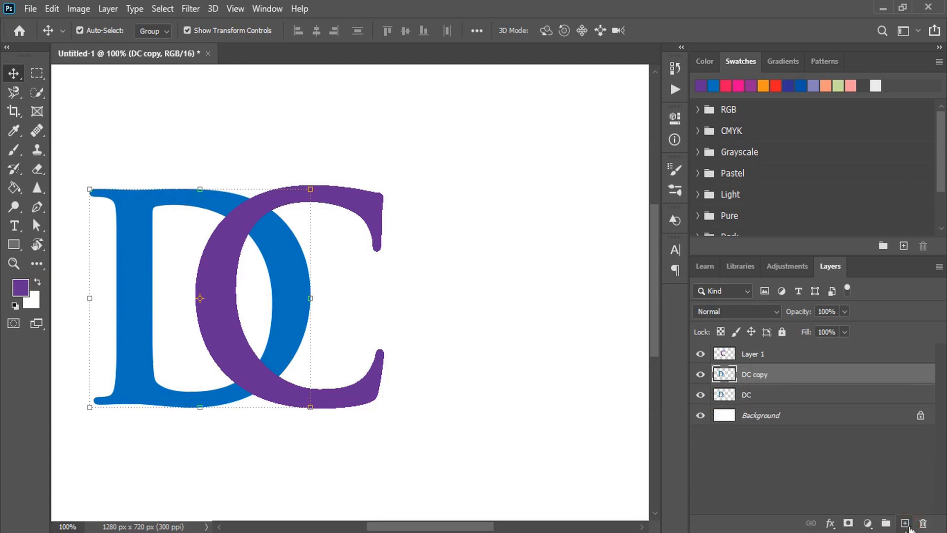
click(14, 187)
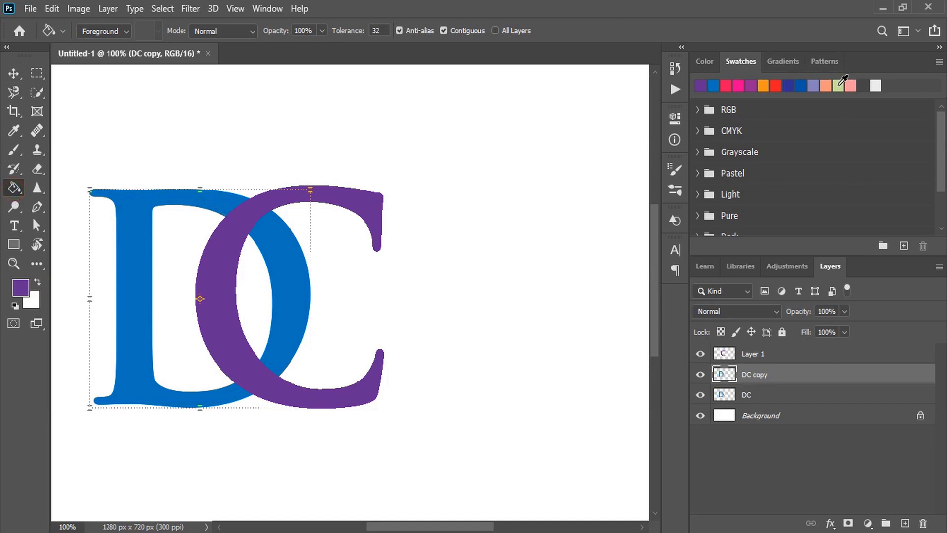
click(840, 85)
click(139, 212)
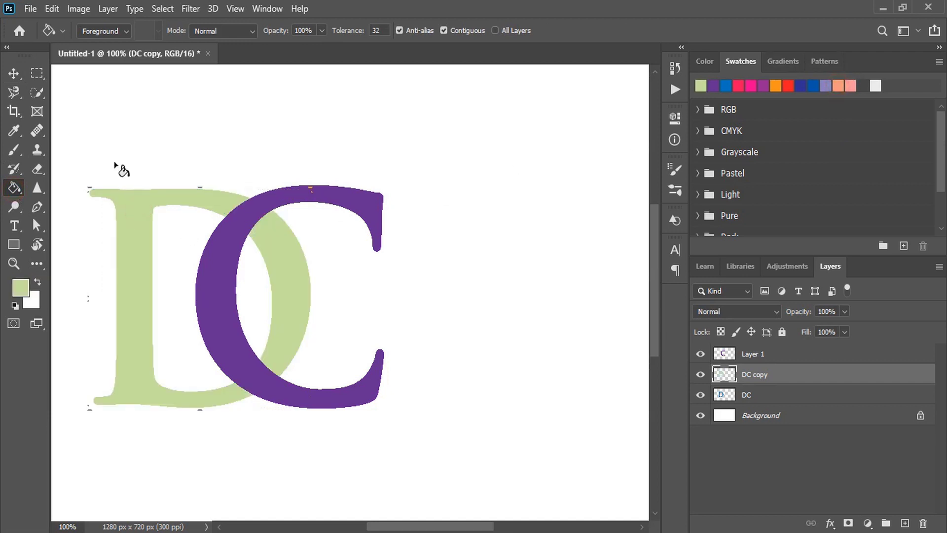
Step: Move the DC copy layer above Layer 1 so the green D covers the C
click(14, 73)
click(522, 215)
click(133, 249)
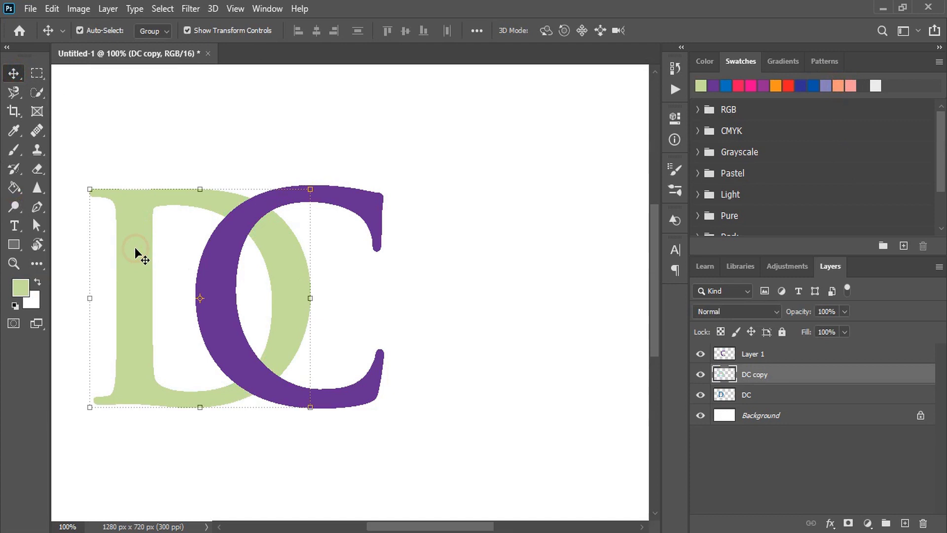
drag(817, 378, 810, 351)
click(412, 279)
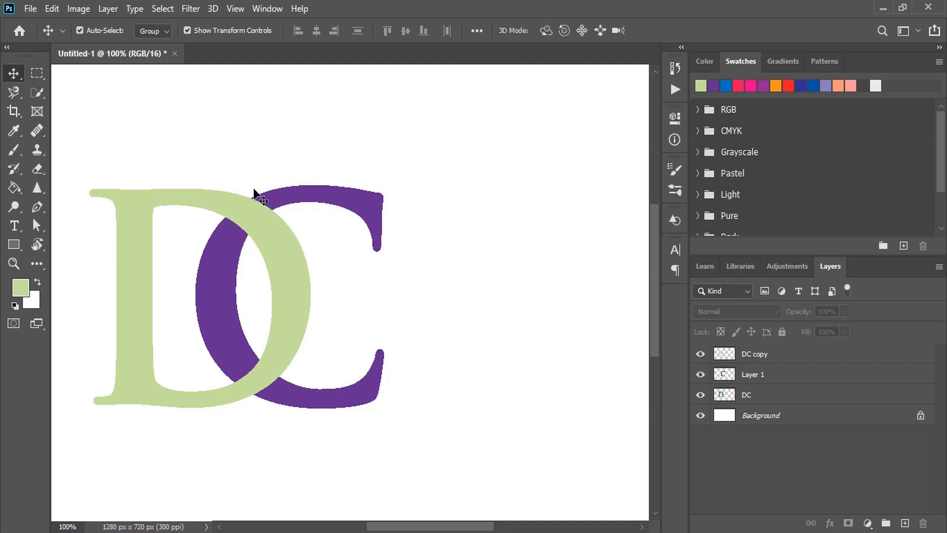
Step: Erase the green D's stem, foot and lower bowl, leaving an arc over the C's top
click(275, 247)
click(35, 170)
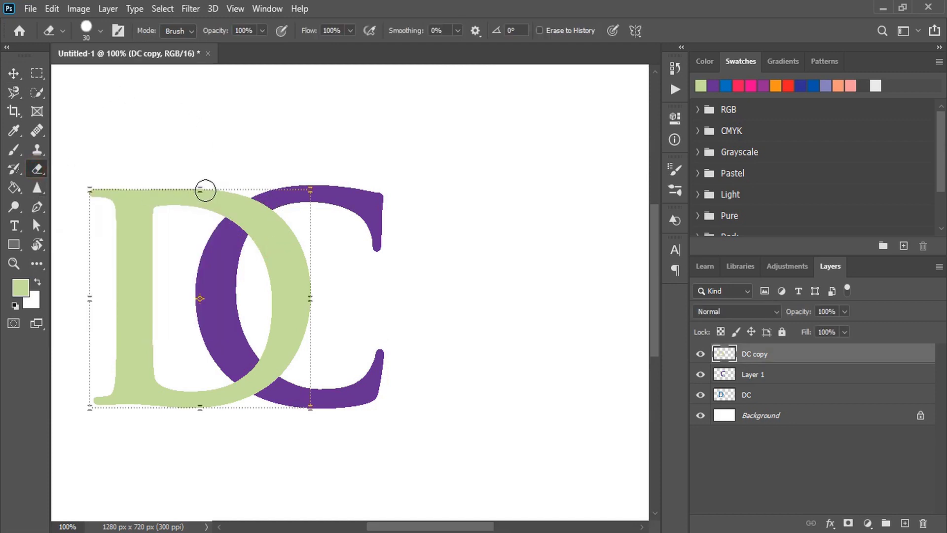
mouse_move(197, 190)
mouse_down()
mouse_move(170, 202)
mouse_move(149, 184)
mouse_move(92, 193)
mouse_move(144, 181)
mouse_move(155, 234)
mouse_move(161, 193)
mouse_move(124, 250)
mouse_move(122, 378)
mouse_up()
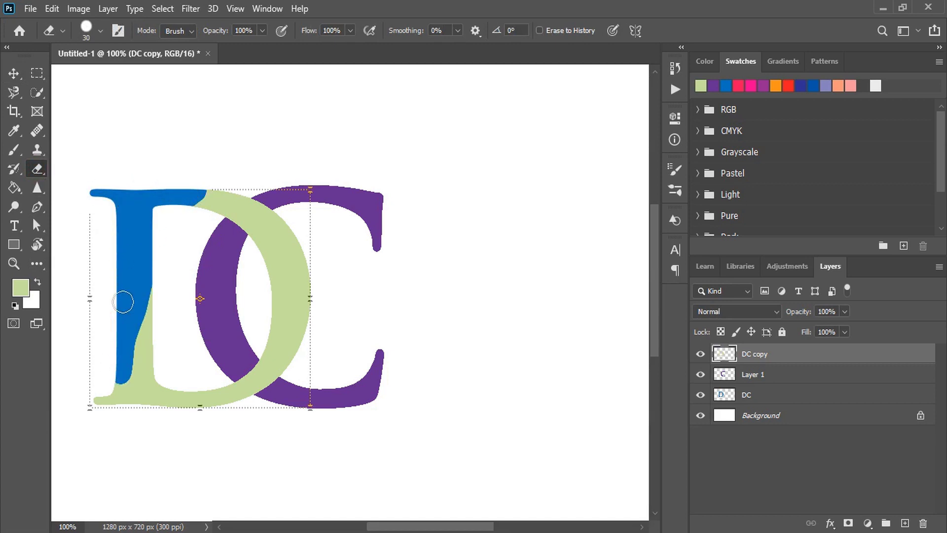
key(bracketright)
key(bracketright)
key(bracketright)
key(bracketright)
key(bracketright)
key(bracketright)
key(bracketright)
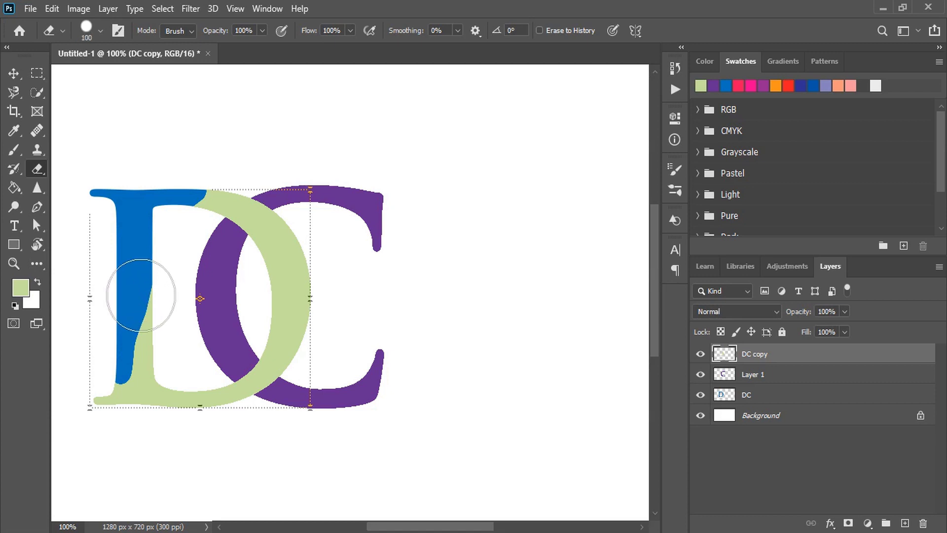
mouse_move(131, 289)
mouse_down()
mouse_move(127, 407)
mouse_move(101, 397)
mouse_move(199, 416)
mouse_move(241, 393)
mouse_move(274, 359)
mouse_move(290, 318)
mouse_move(287, 332)
mouse_move(301, 323)
mouse_up()
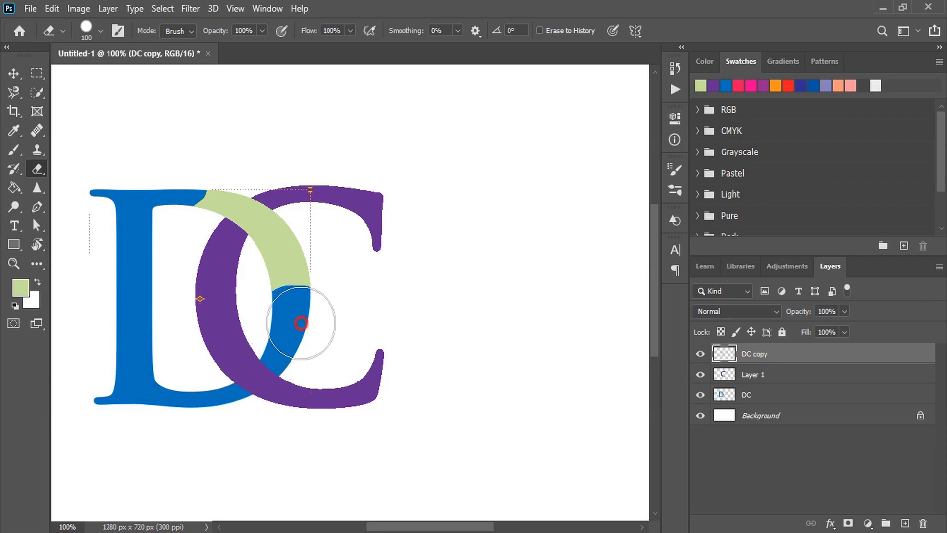
click(14, 73)
click(317, 126)
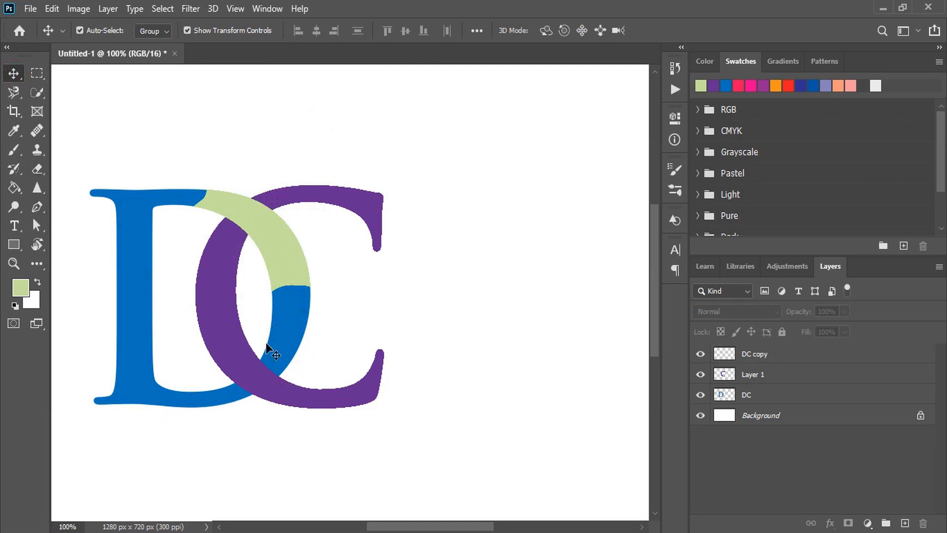
Step: Duplicate Layer 1 and fill the copied C with the pink swatch
click(427, 273)
click(350, 399)
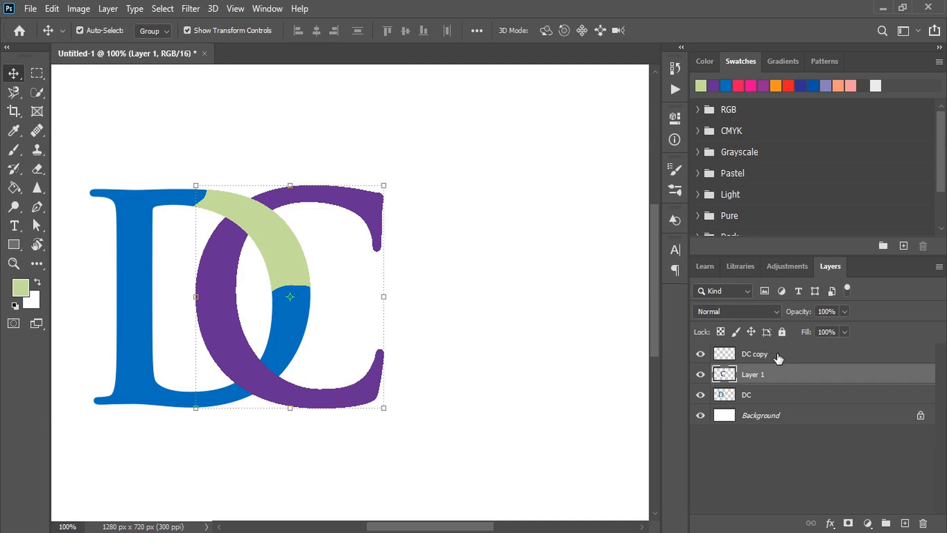
drag(781, 378, 907, 522)
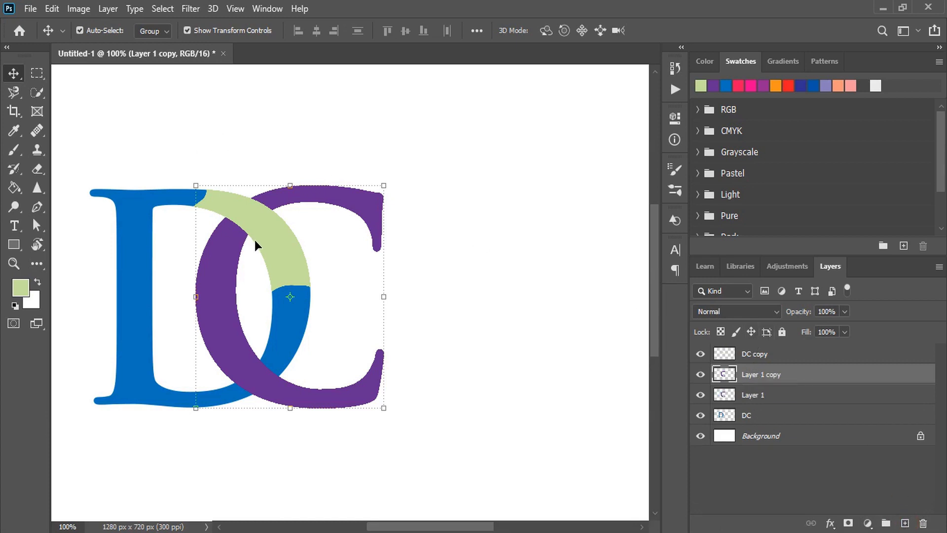
click(14, 188)
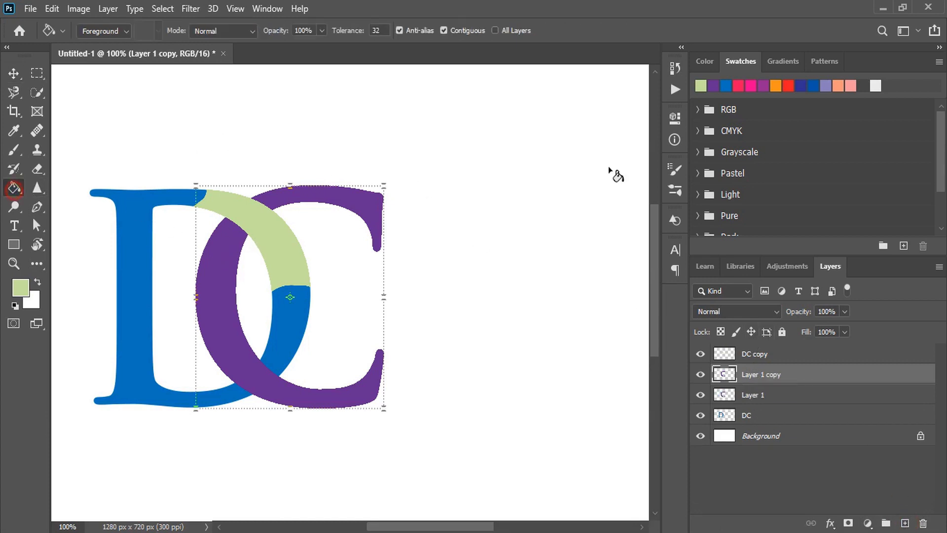
click(739, 87)
click(374, 217)
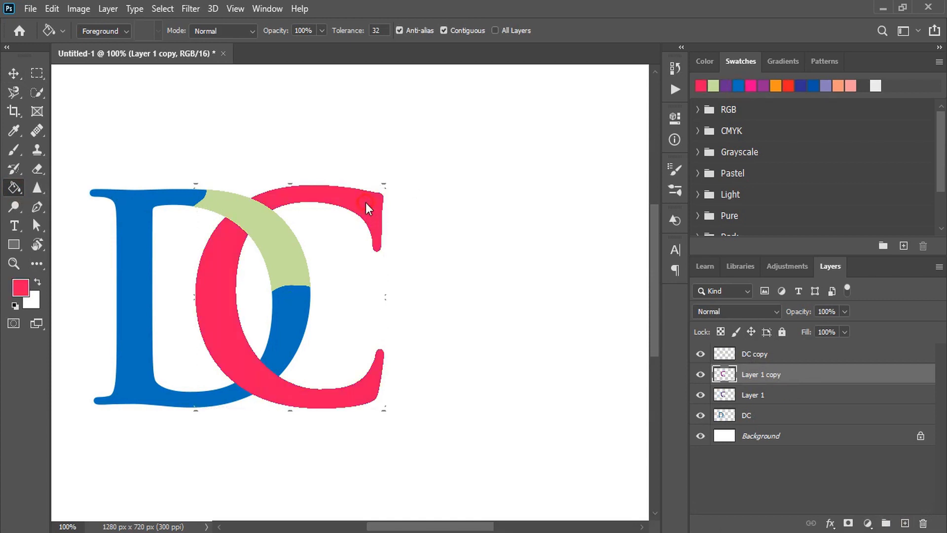
Step: Move Layer 1 copy to the top of the layer stack
click(13, 72)
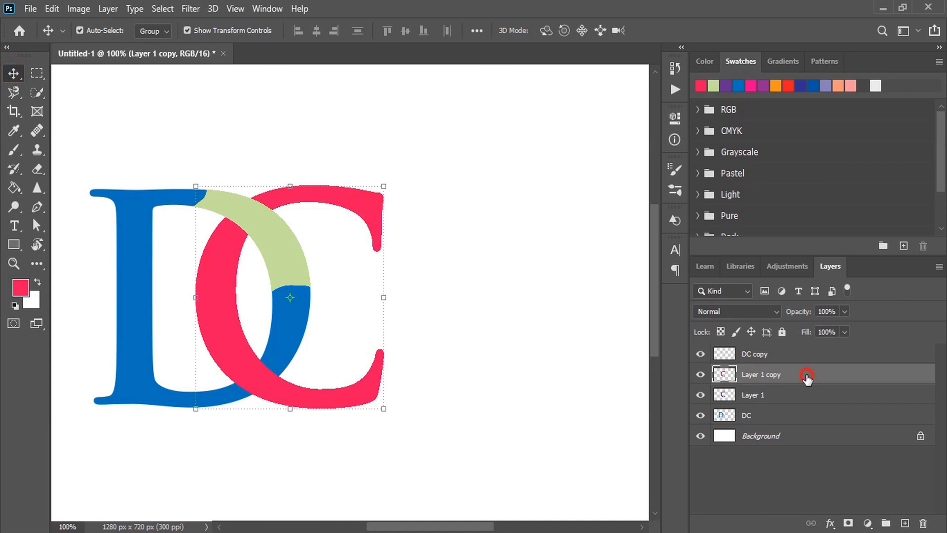
drag(807, 378, 807, 357)
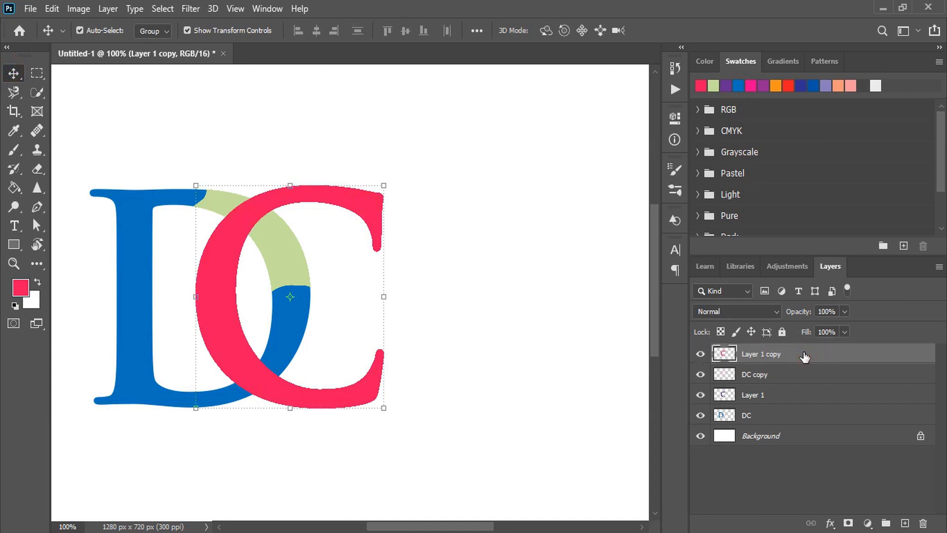
click(486, 228)
Step: Erase the pink C's top, left bowl and bottom-right serif, keeping its lower-left arc
click(223, 241)
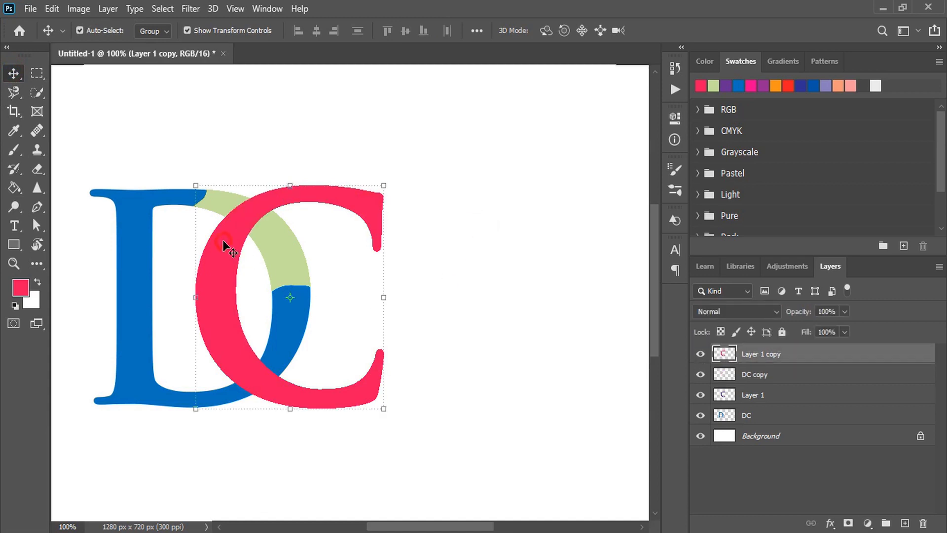
click(37, 169)
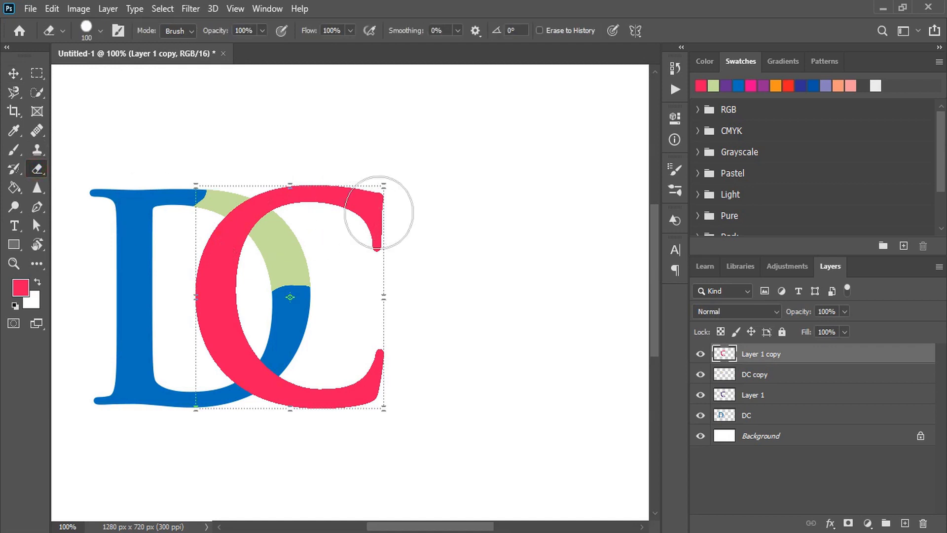
mouse_move(379, 212)
mouse_down()
mouse_move(271, 218)
mouse_move(228, 237)
mouse_move(226, 272)
mouse_move(217, 268)
mouse_up()
click(372, 239)
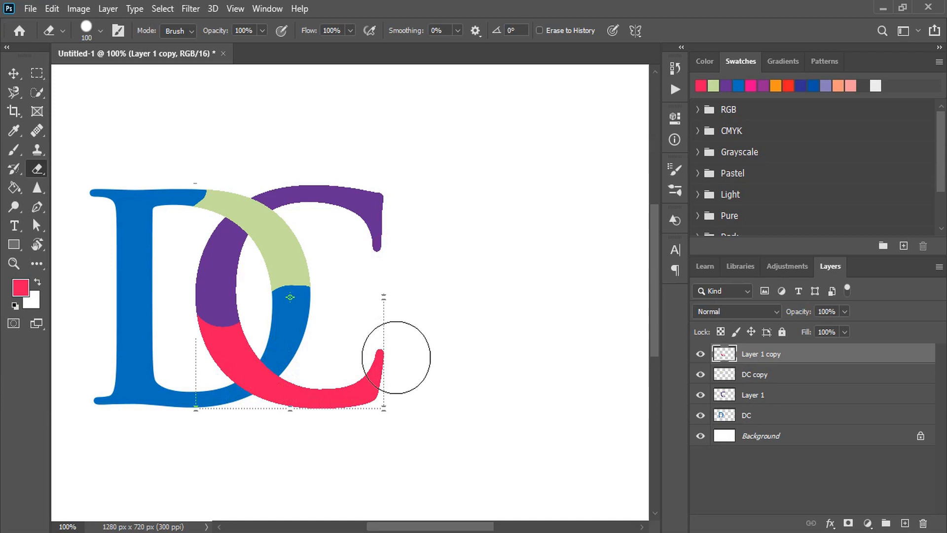
mouse_move(396, 357)
mouse_down()
mouse_move(355, 412)
mouse_move(380, 376)
mouse_up()
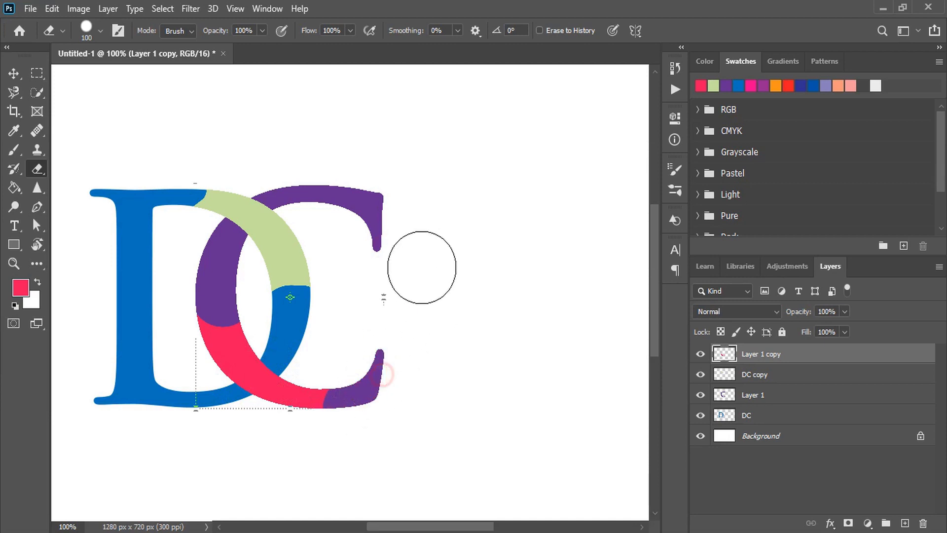
mouse_move(389, 211)
mouse_down()
mouse_move(326, 172)
mouse_move(341, 188)
mouse_up()
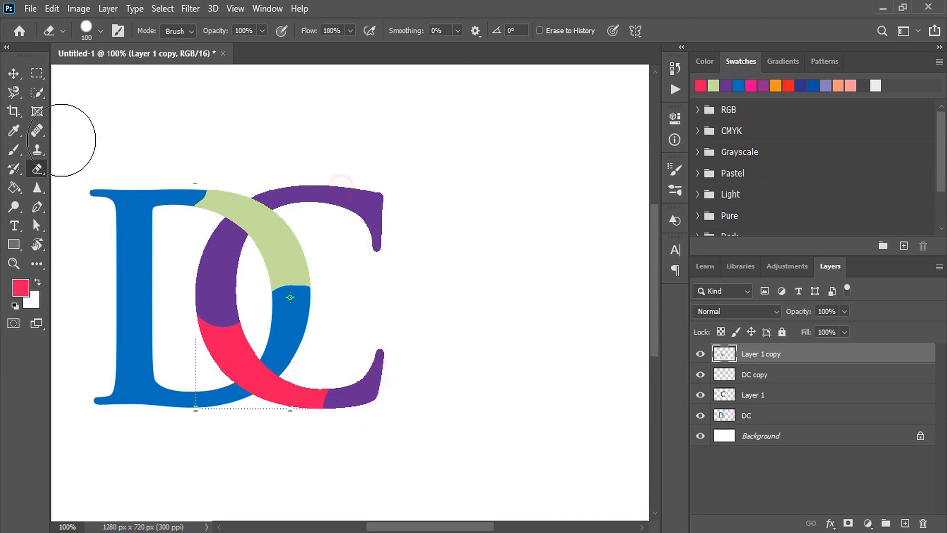
click(14, 73)
click(307, 125)
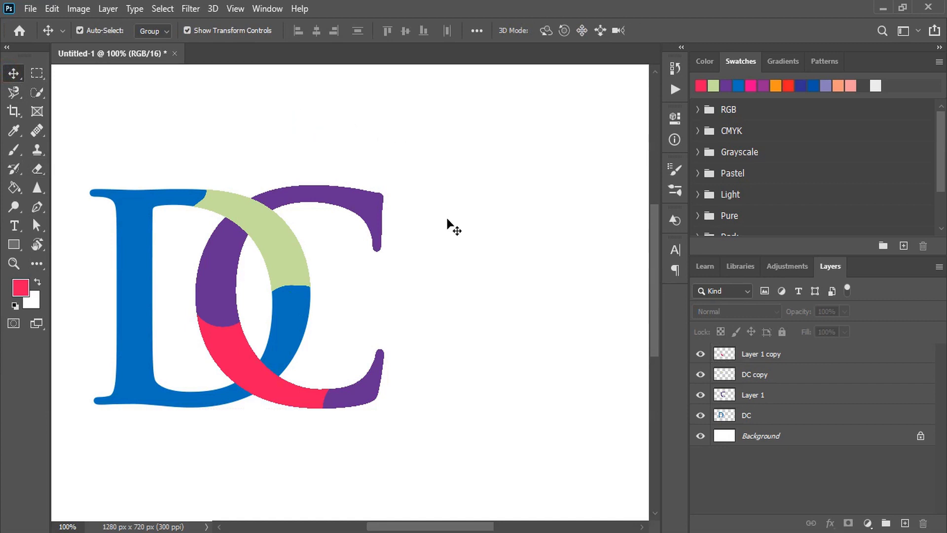
Step: Select the light green arc with the Quick Selection tool
click(259, 228)
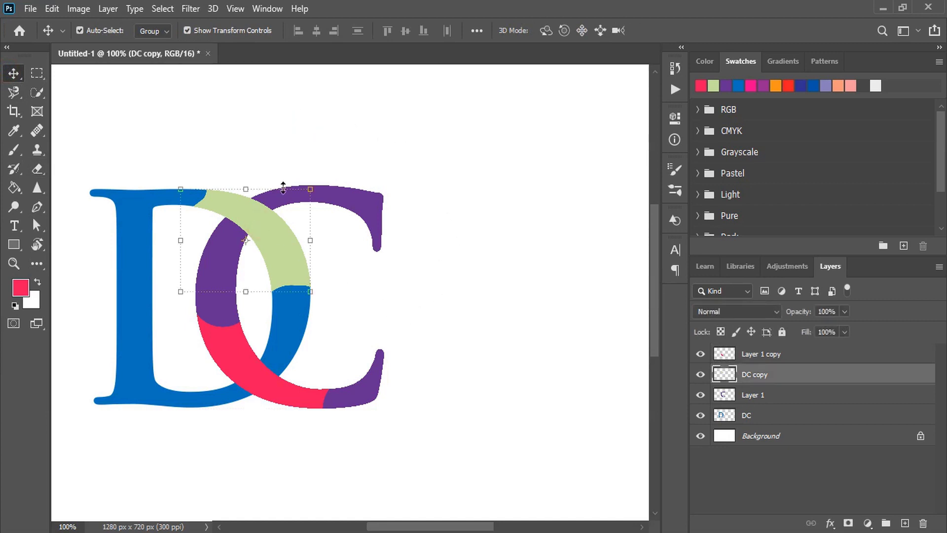
click(39, 92)
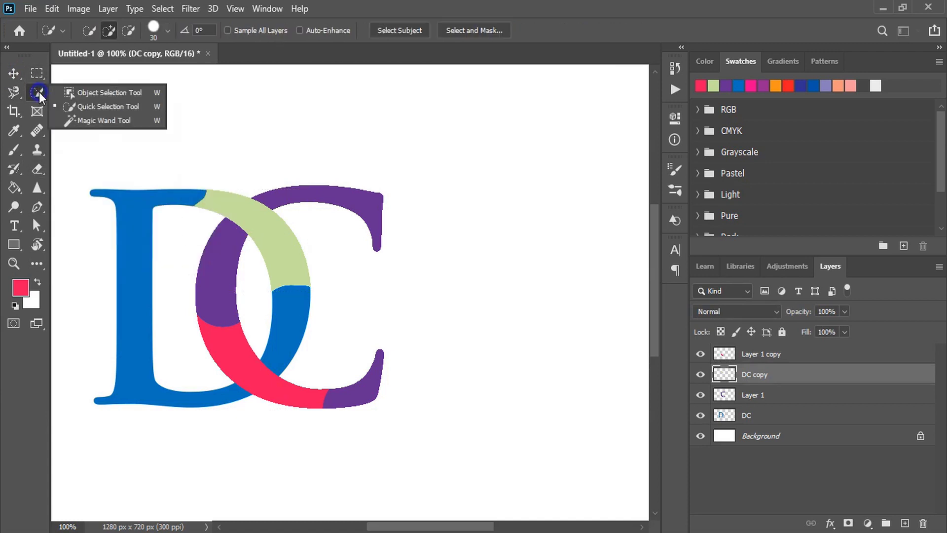
click(109, 107)
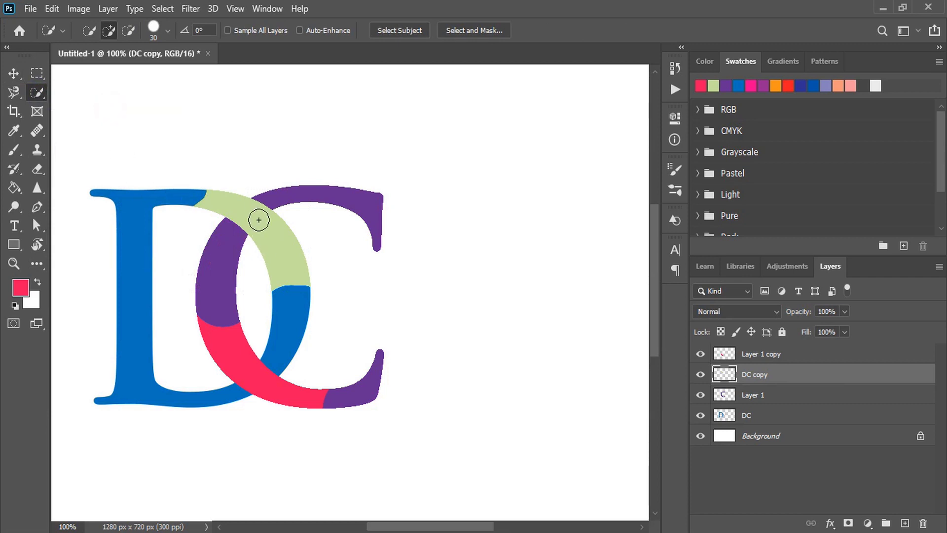
drag(256, 217, 290, 256)
Step: Expand the selection by 8 pixels with Select > Modify > Expand
click(133, 9)
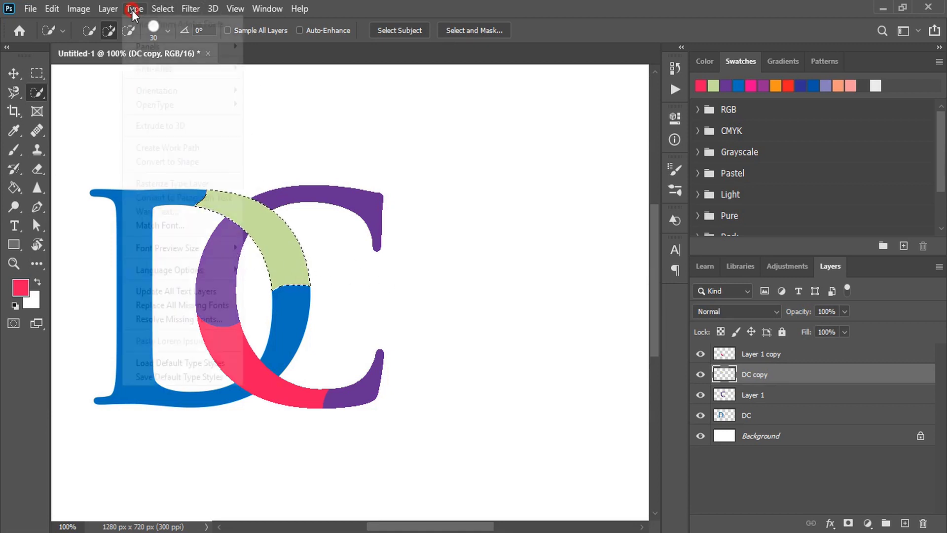
mouse_move(181, 248)
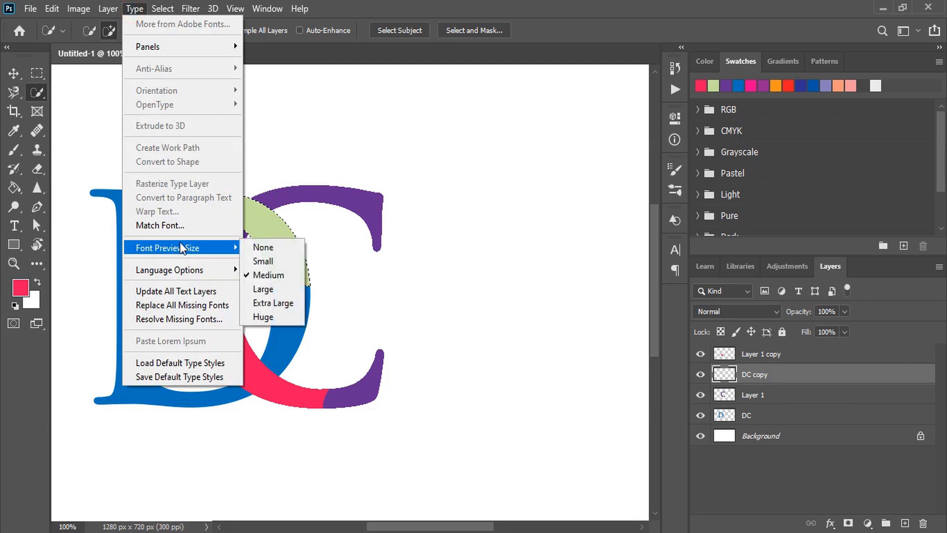
click(151, 7)
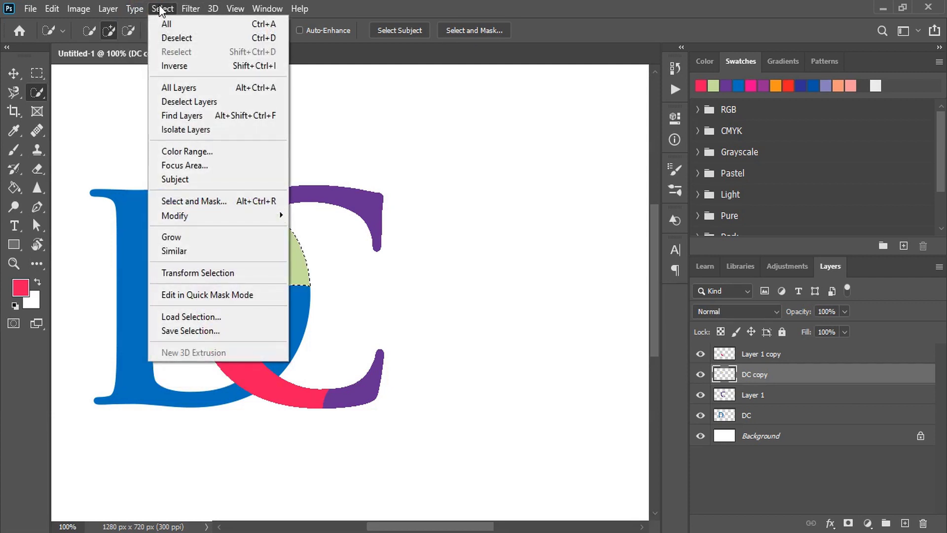
mouse_move(210, 215)
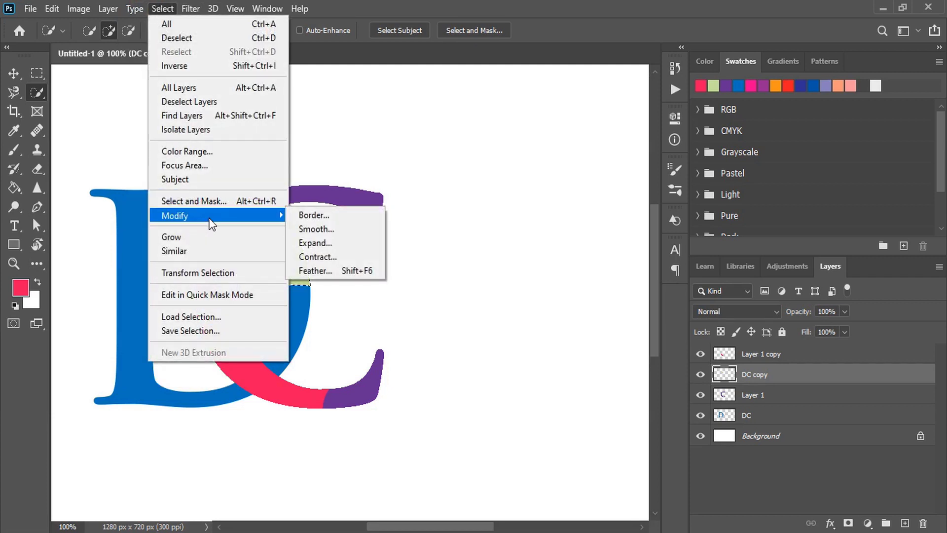
click(359, 252)
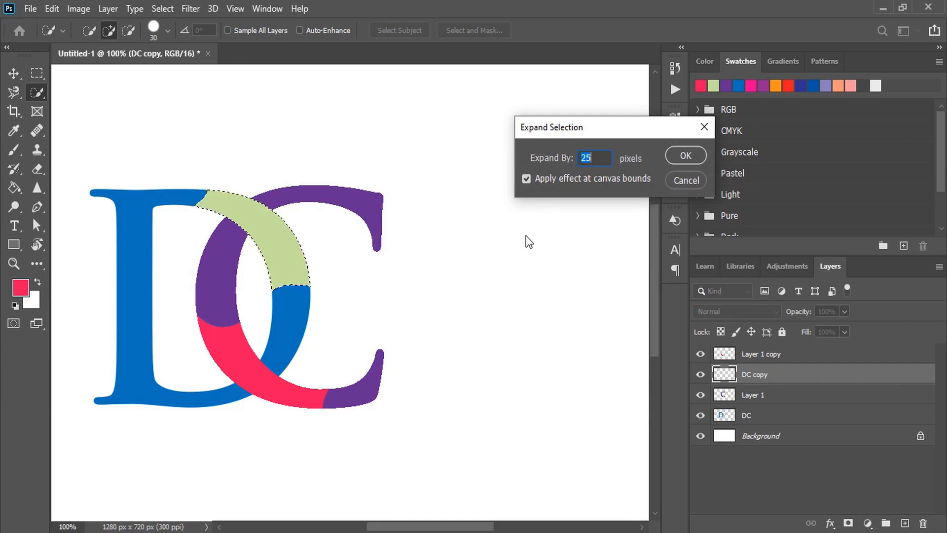
text(8)
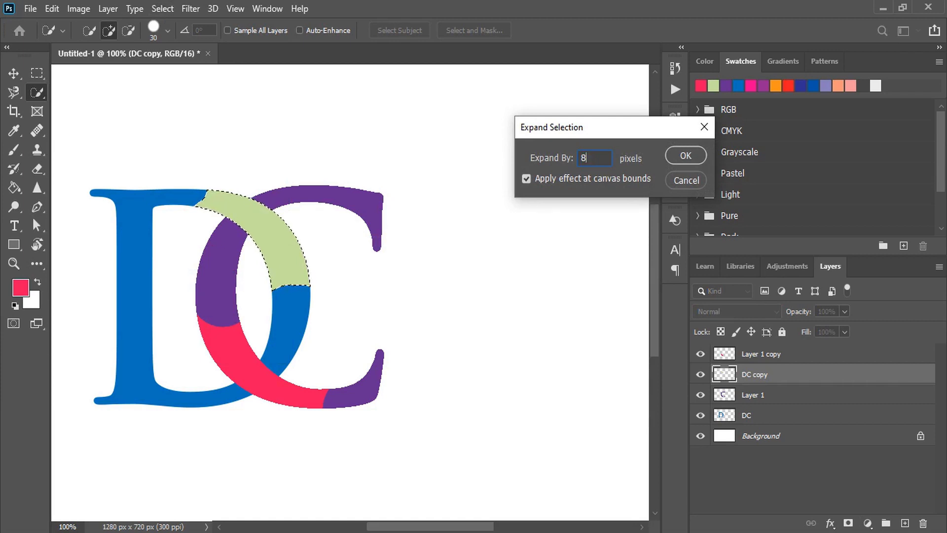
click(681, 156)
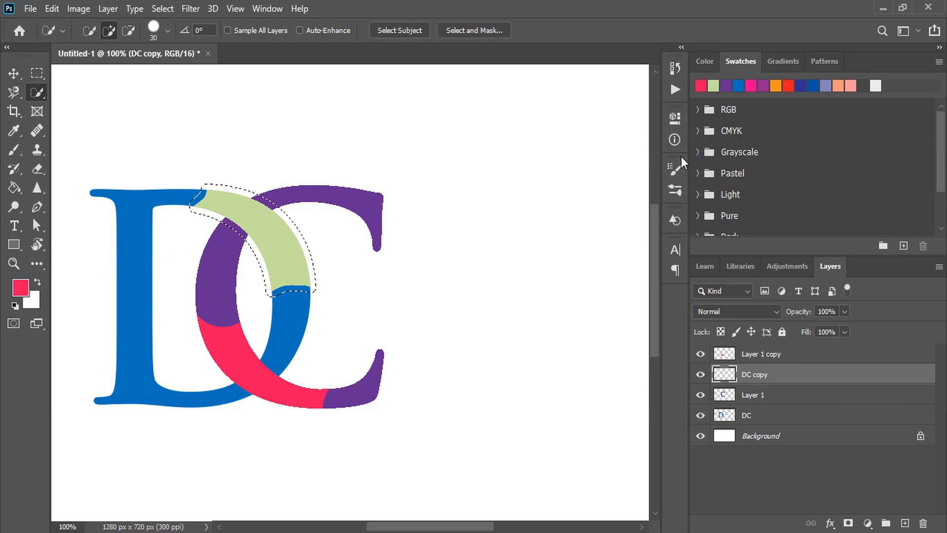
Step: Erase the purple C inside the selection where the blue D's top stroke crosses it
click(14, 72)
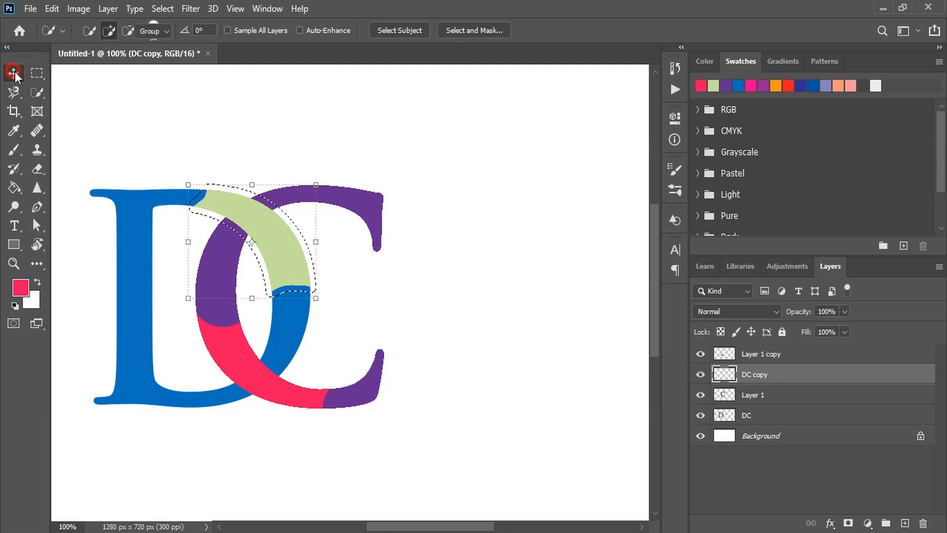
click(378, 379)
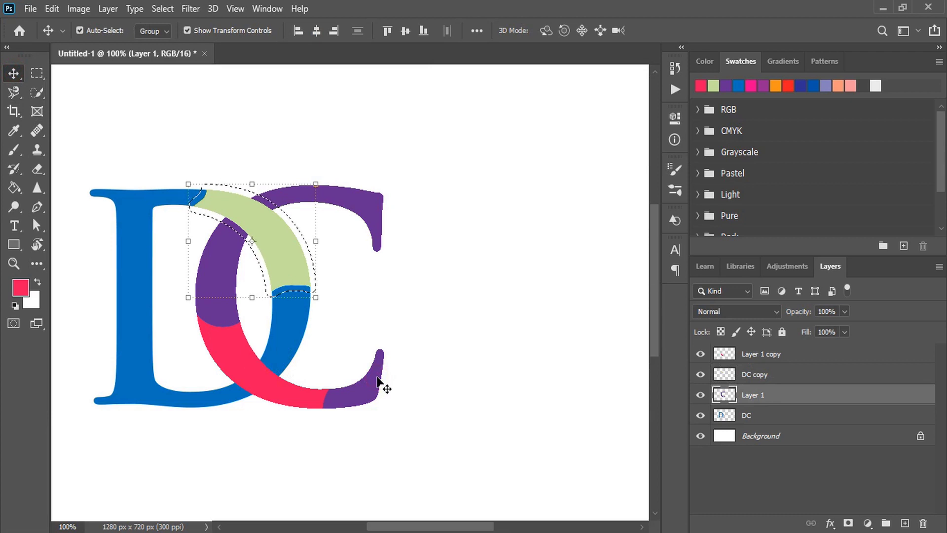
key(Delete)
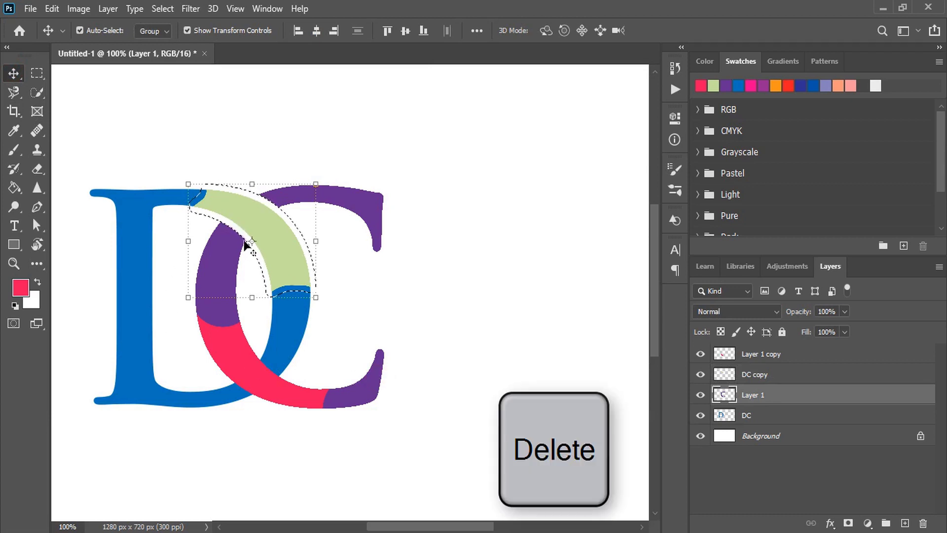
key(ctrl+d)
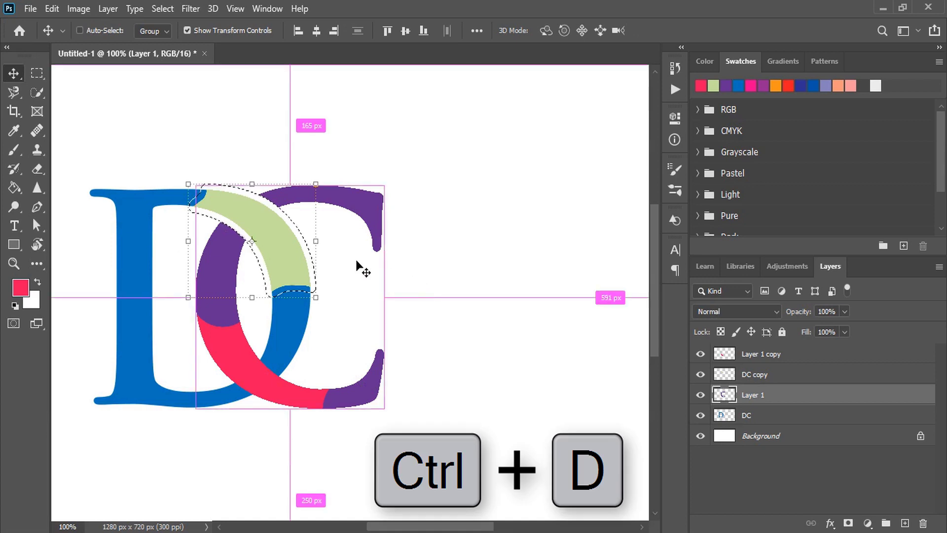
Step: Drag the light green arc off the letters and delete its layer
click(450, 237)
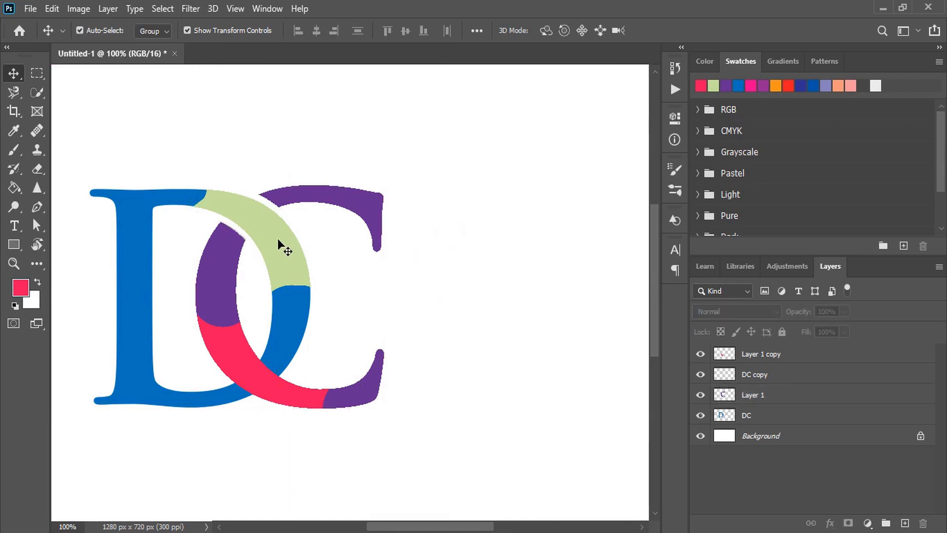
drag(281, 247, 487, 234)
key(Delete)
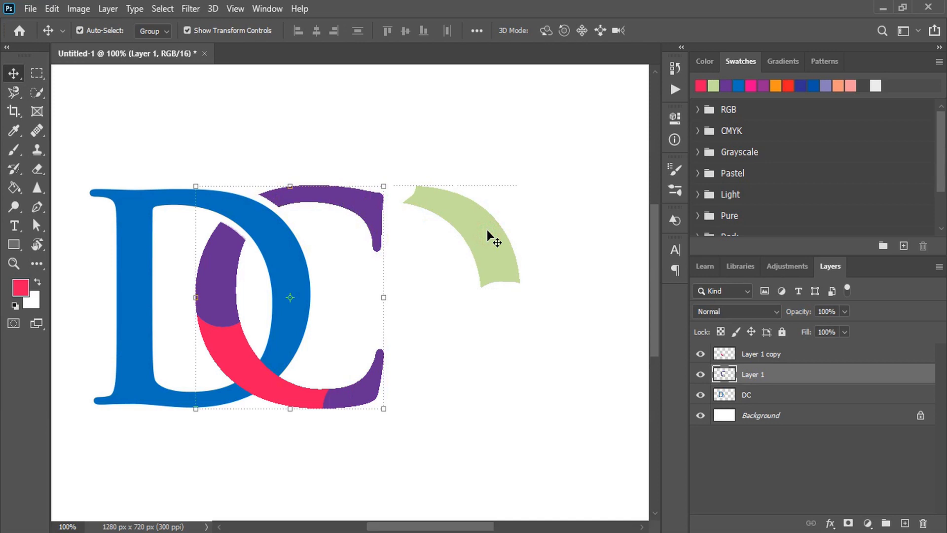
click(472, 340)
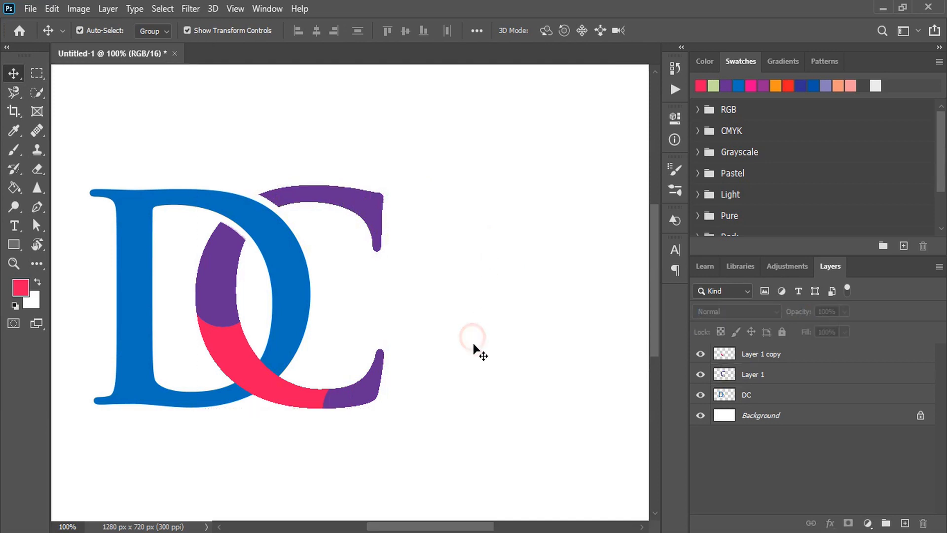
Step: Quick-select the pink arc on its layer
click(258, 379)
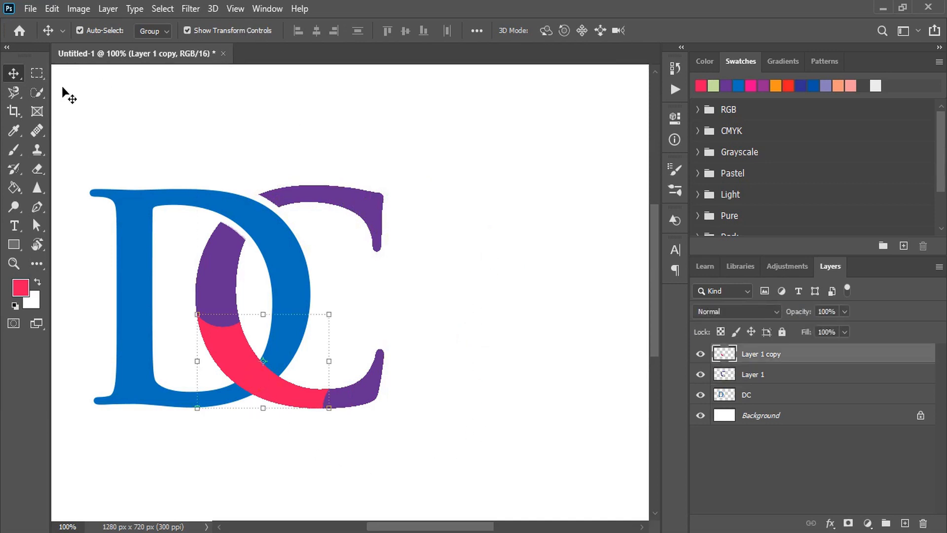
click(35, 92)
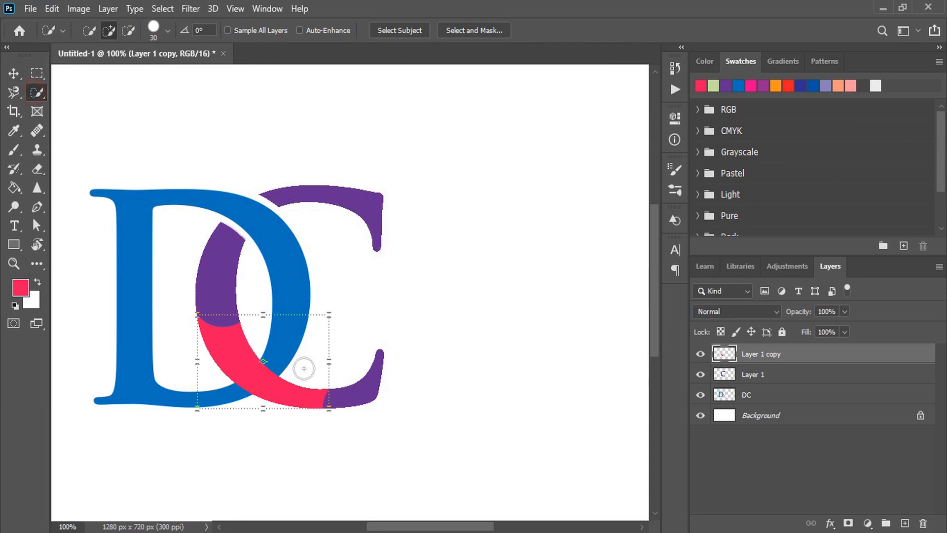
click(252, 367)
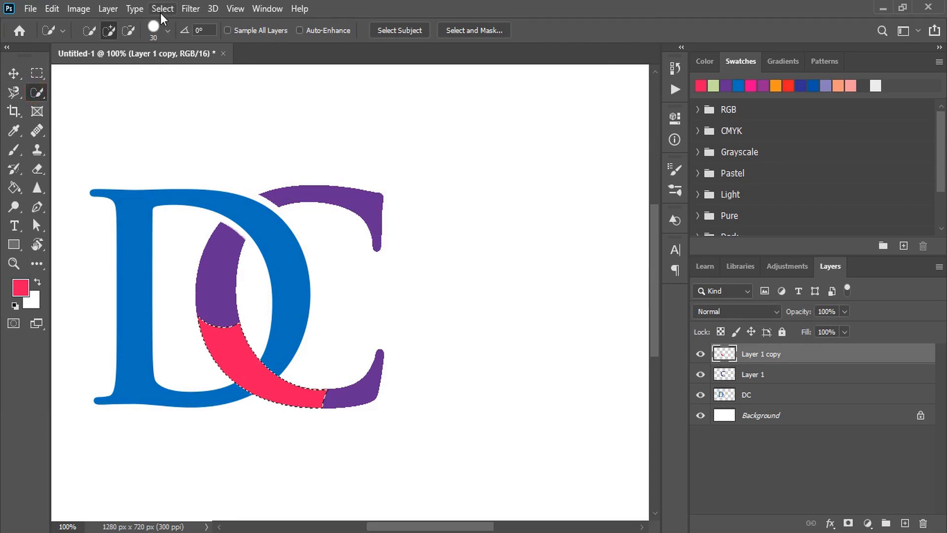
Step: Expand the pink arc selection outward by 8 pixels via Select > Modify > Expand
click(161, 9)
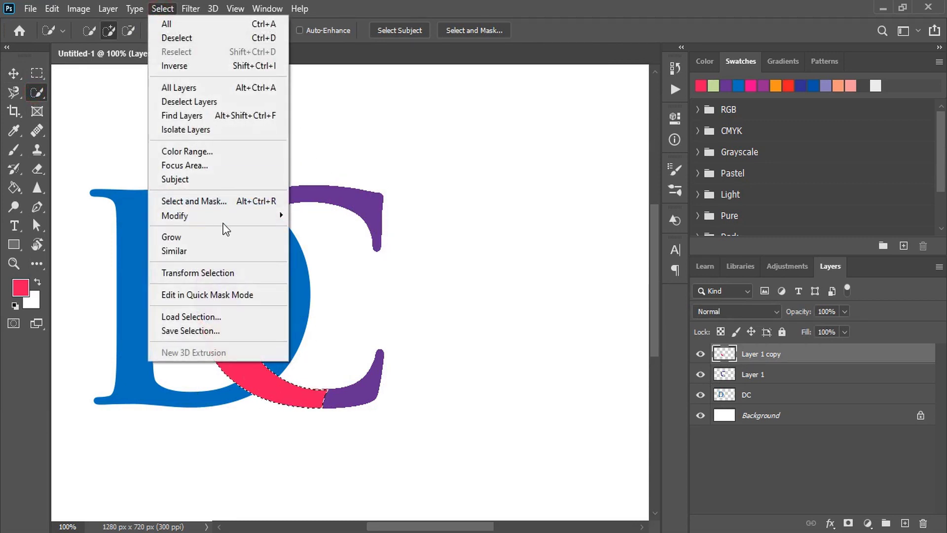
mouse_move(250, 213)
click(330, 242)
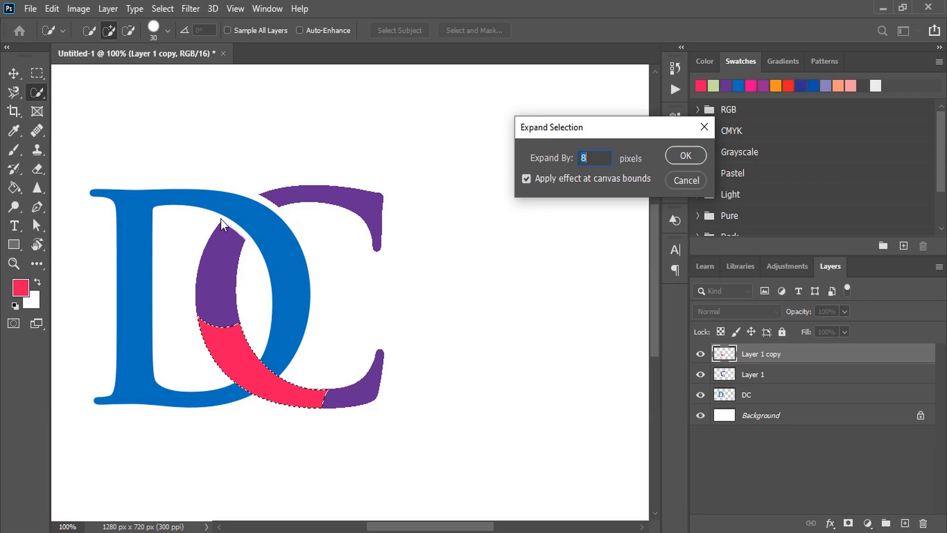
click(685, 156)
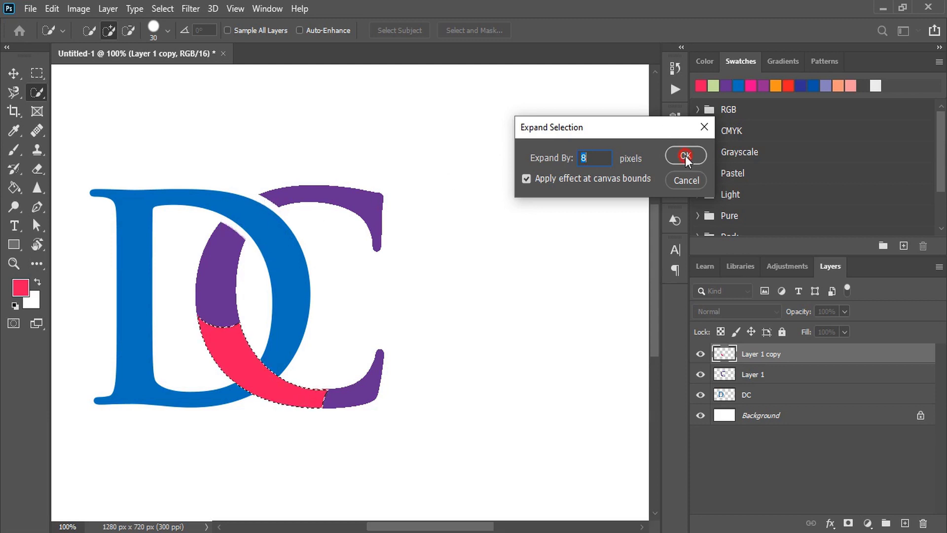
Step: Erase the blue D inside the selection where the C's lower curve crosses it, then deselect
click(13, 73)
click(450, 232)
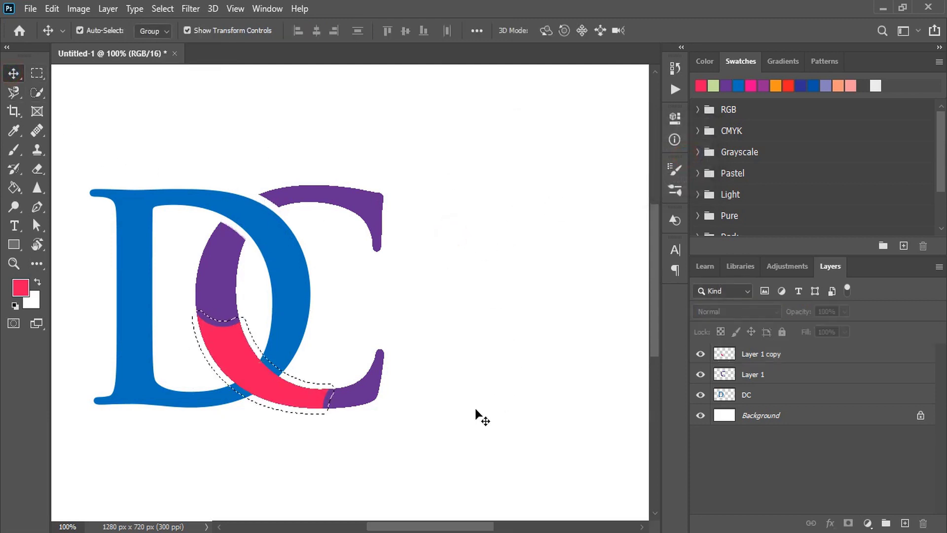
click(130, 251)
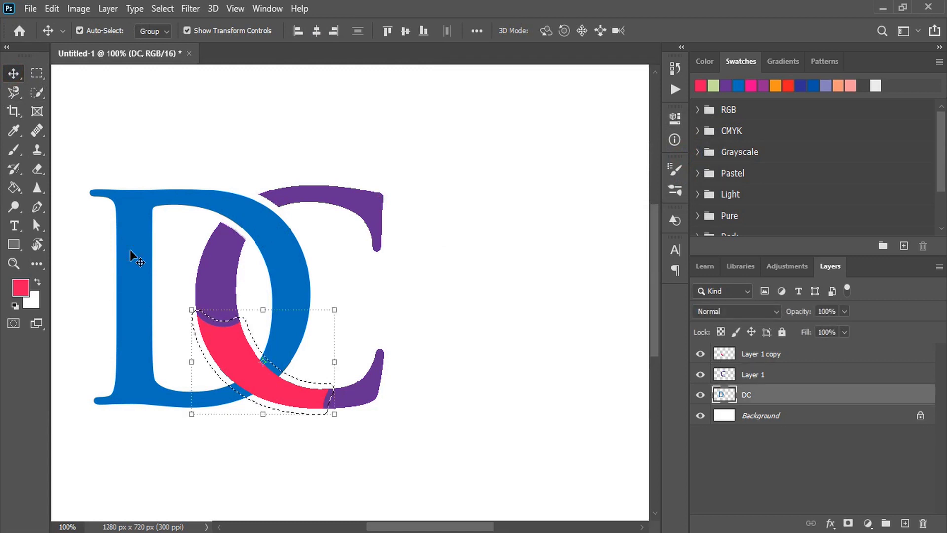
key(Delete)
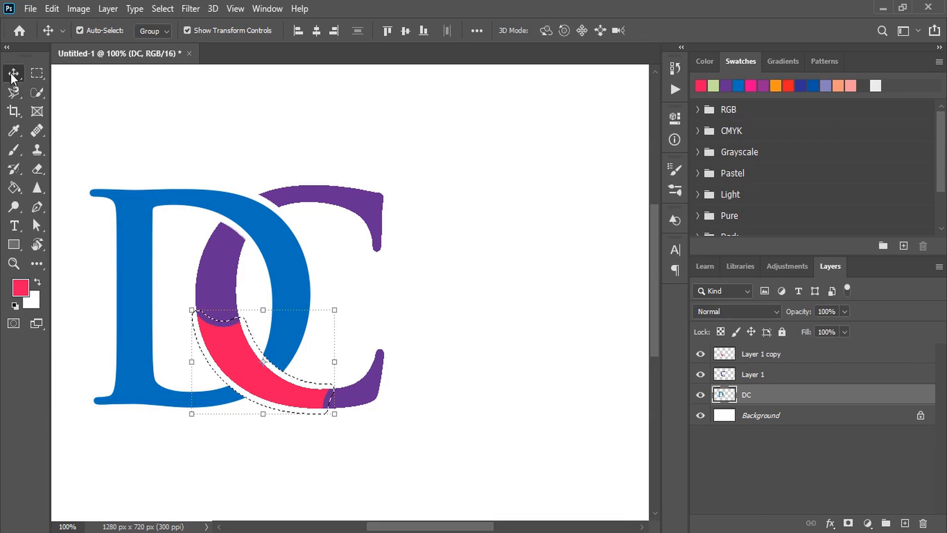
click(451, 250)
key(ctrl+d)
key(ctrl)
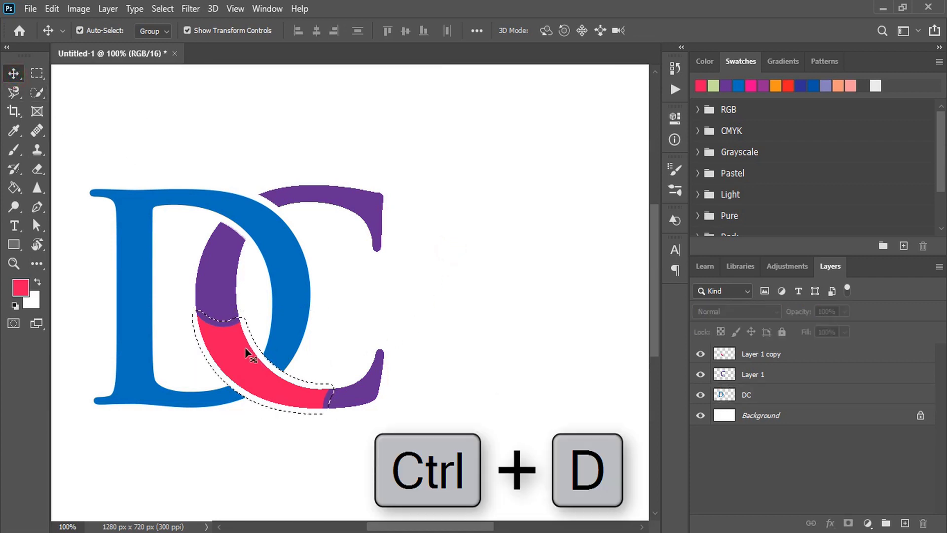
Step: Move the pink arc aside, delete its layer, and reselect the blue D's layer
click(473, 310)
drag(250, 351, 434, 309)
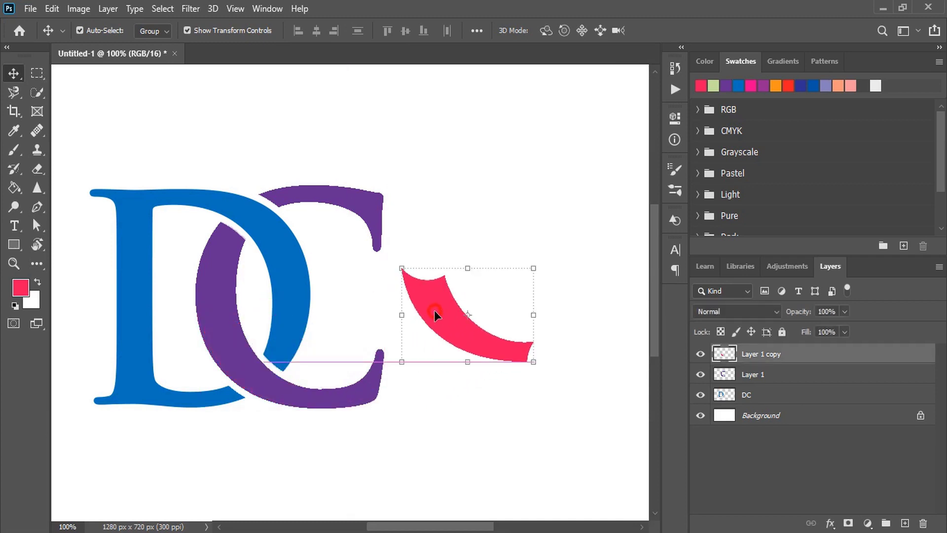
key(Delete)
click(446, 313)
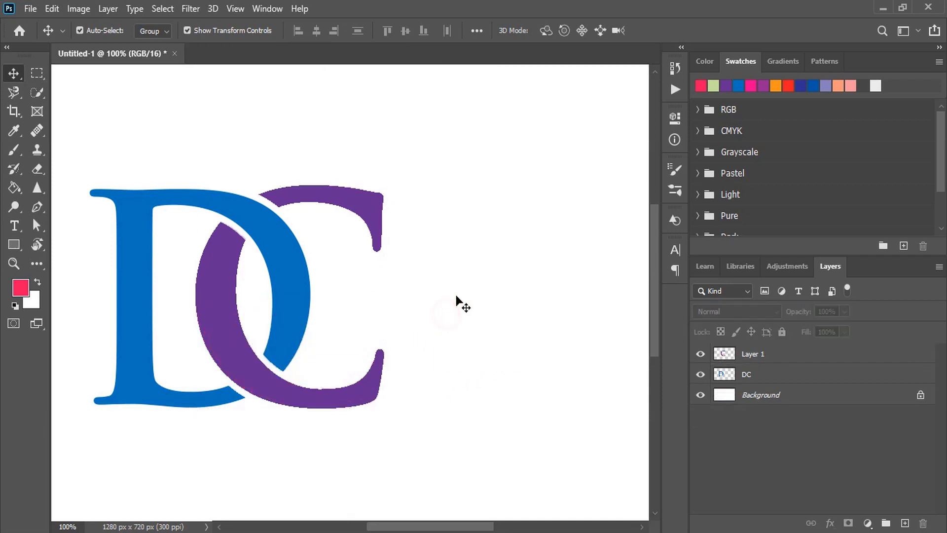
click(130, 230)
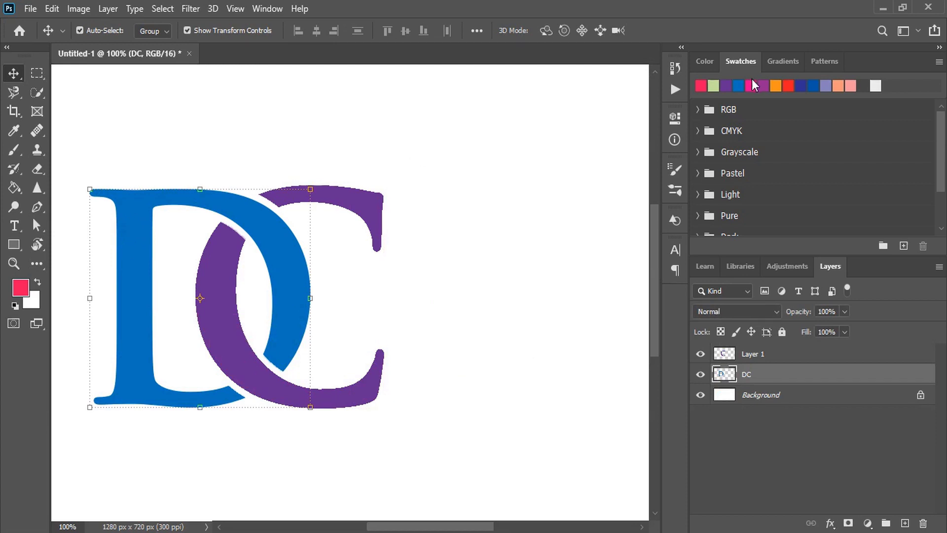
Step: Fill the D with a light sky-blue foreground colour using the Paint Bucket
click(706, 61)
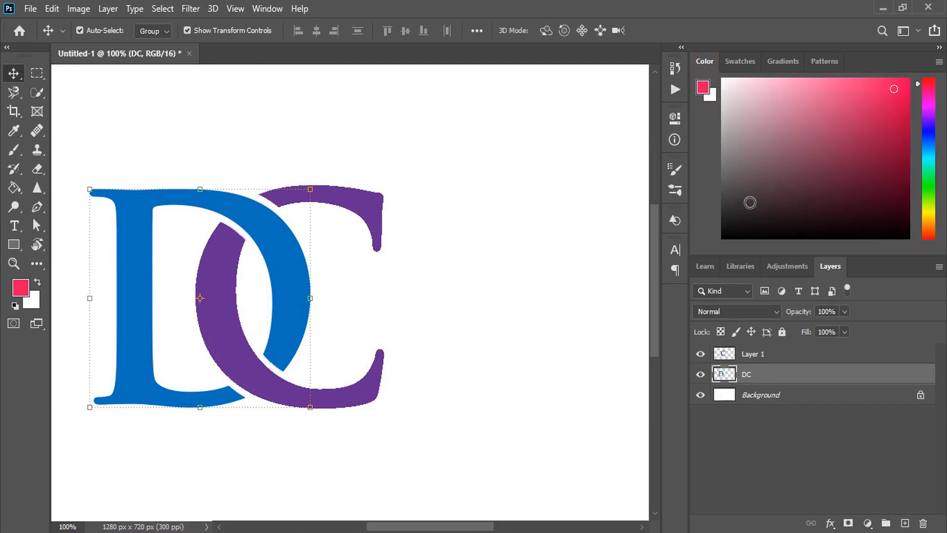
click(933, 152)
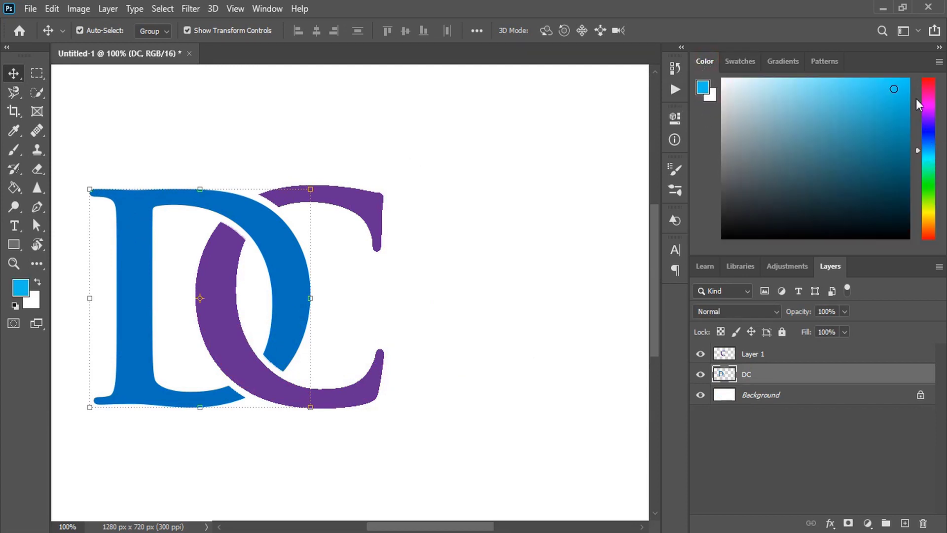
click(14, 188)
click(246, 211)
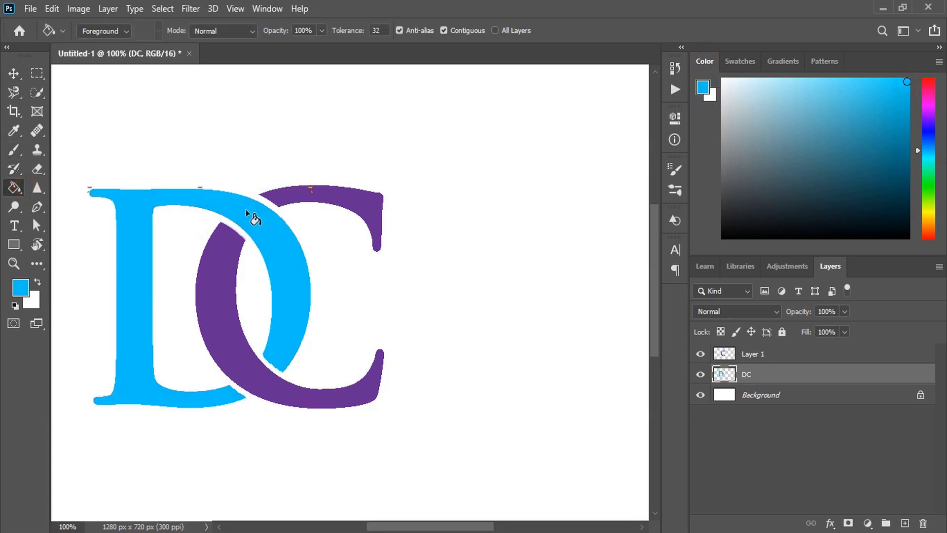
Step: Select the purple C's layer with the Move tool
click(13, 73)
click(408, 160)
click(366, 202)
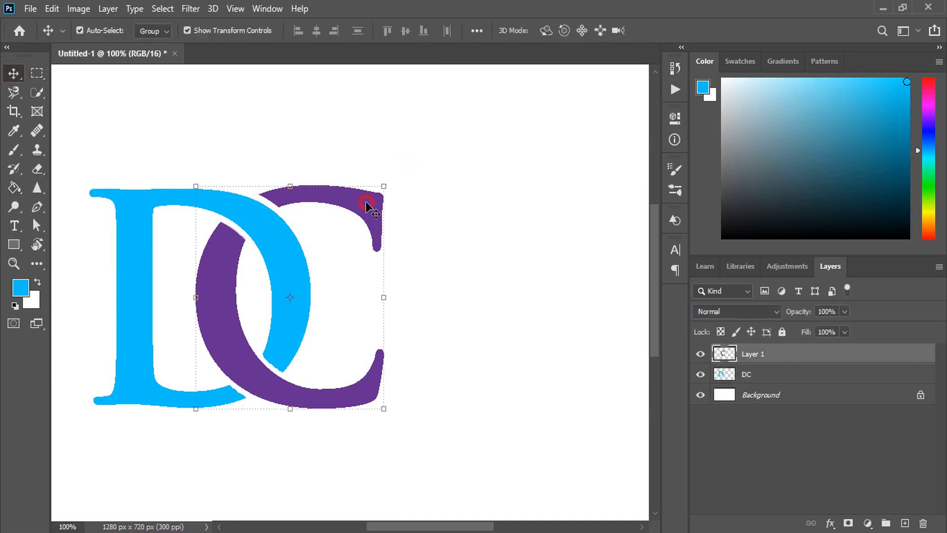
Step: Paint Bucket the C's top arm and body grey, then refill them a lighter grey
click(14, 188)
click(738, 169)
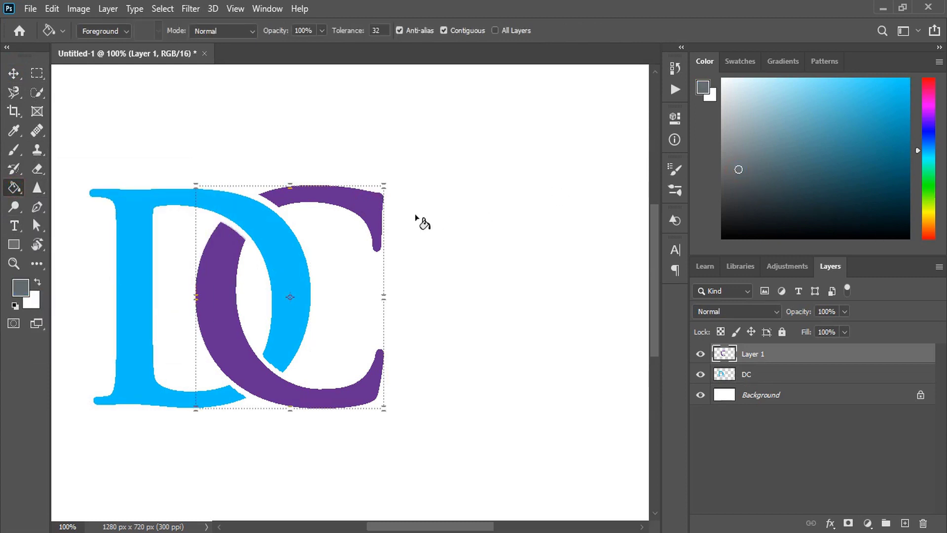
click(372, 206)
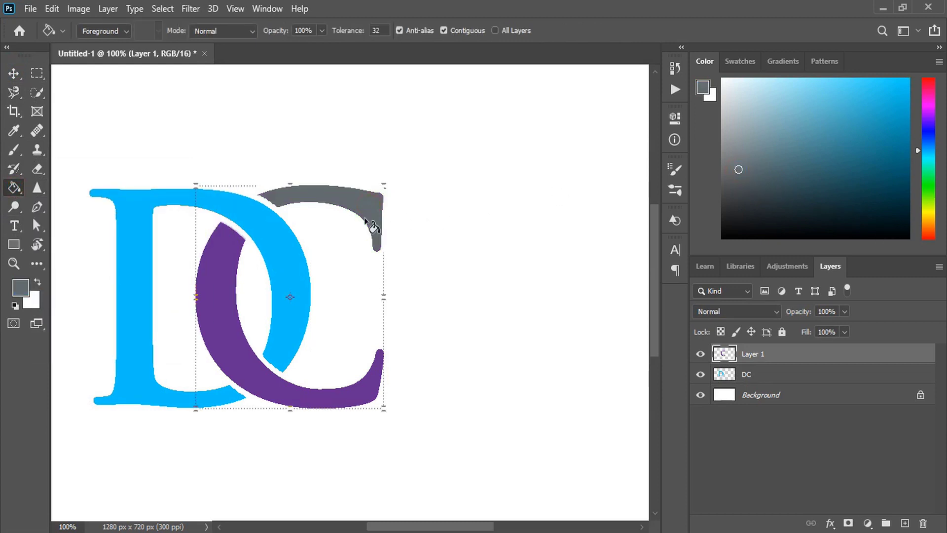
click(236, 352)
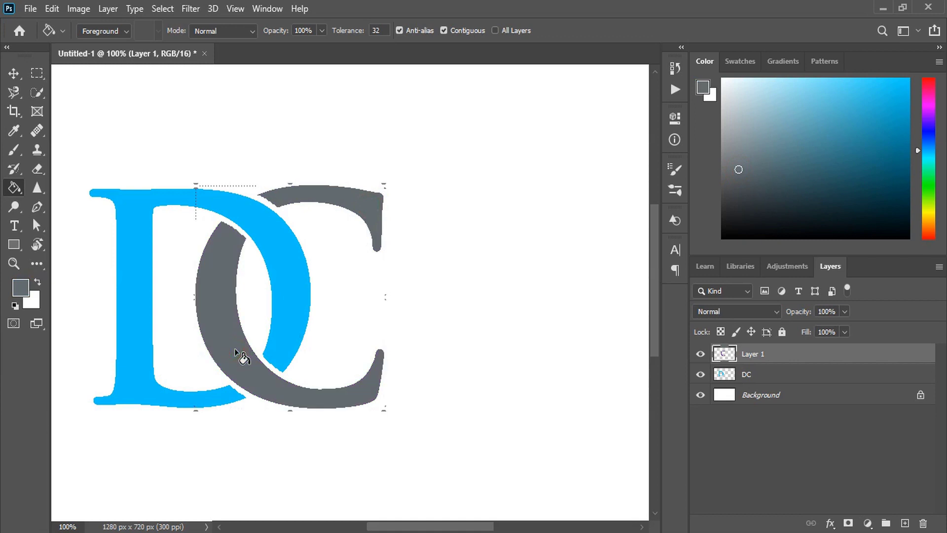
click(737, 145)
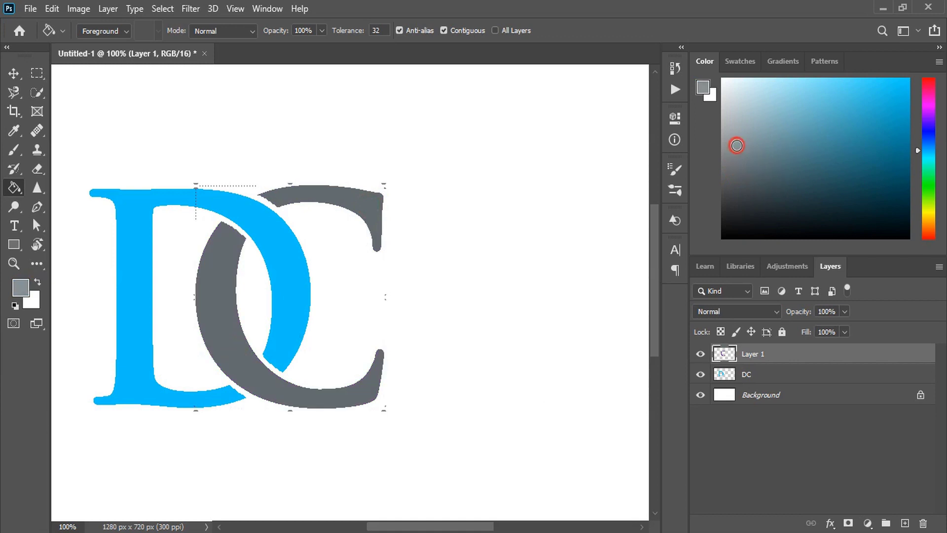
click(357, 202)
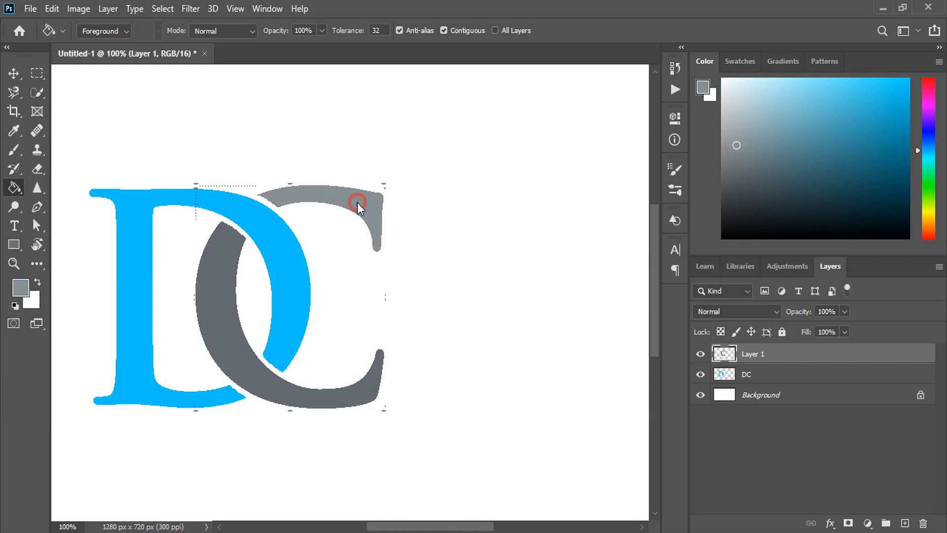
click(217, 289)
Step: Deselect the C layer and zoom out to view the whole canvas
click(13, 73)
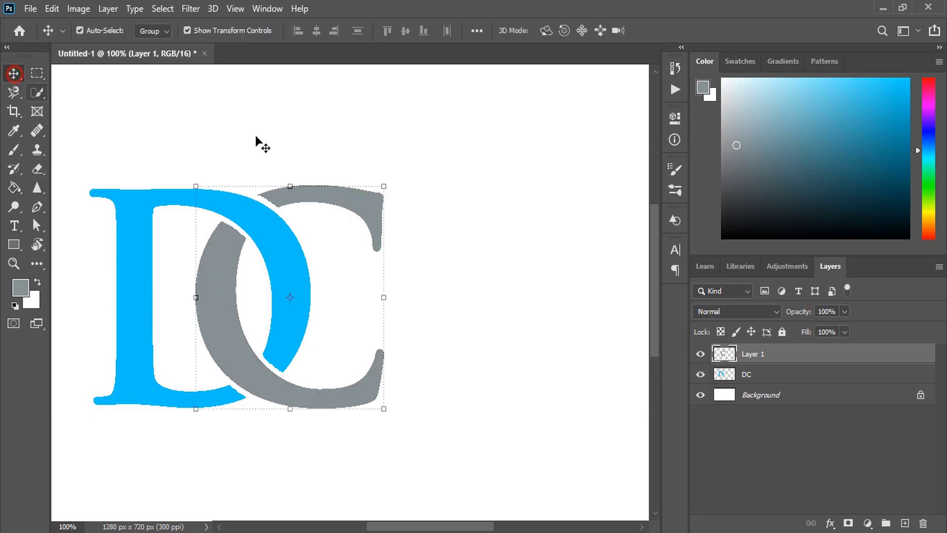
click(547, 223)
key(ctrl+minus)
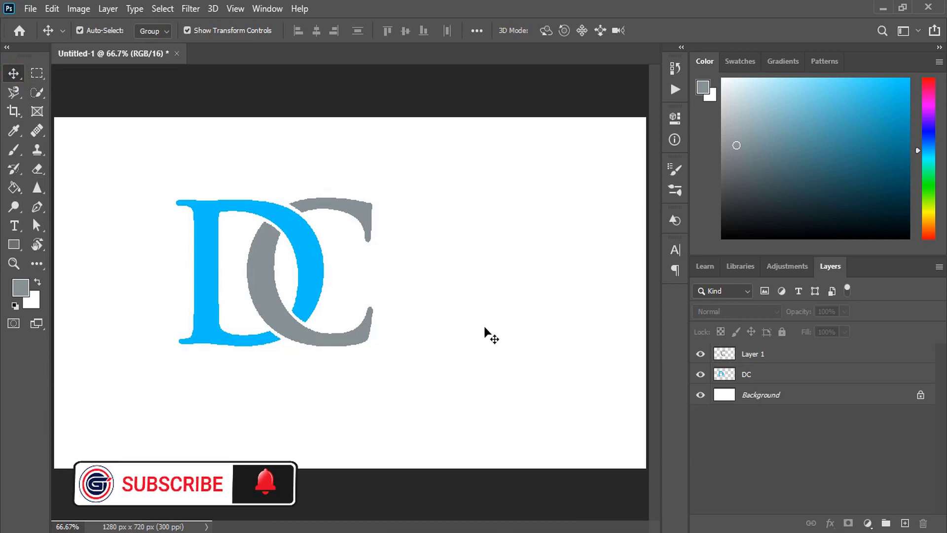
Step: Hide the white Background layer and bring up the Open dialog from the File menu
click(701, 396)
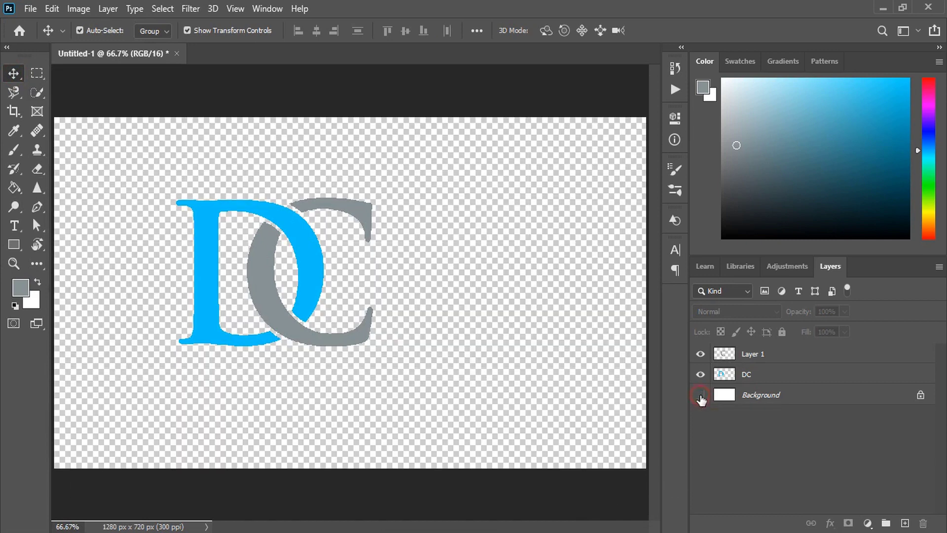
click(30, 9)
click(47, 40)
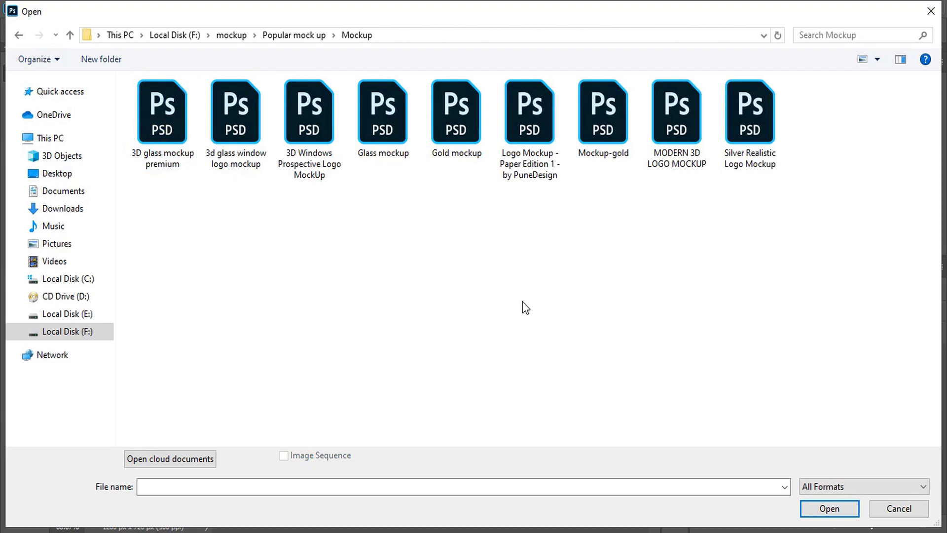
Step: Open MODERN 3D LOGO MOCKUP.psd from the Mockup folder
click(670, 124)
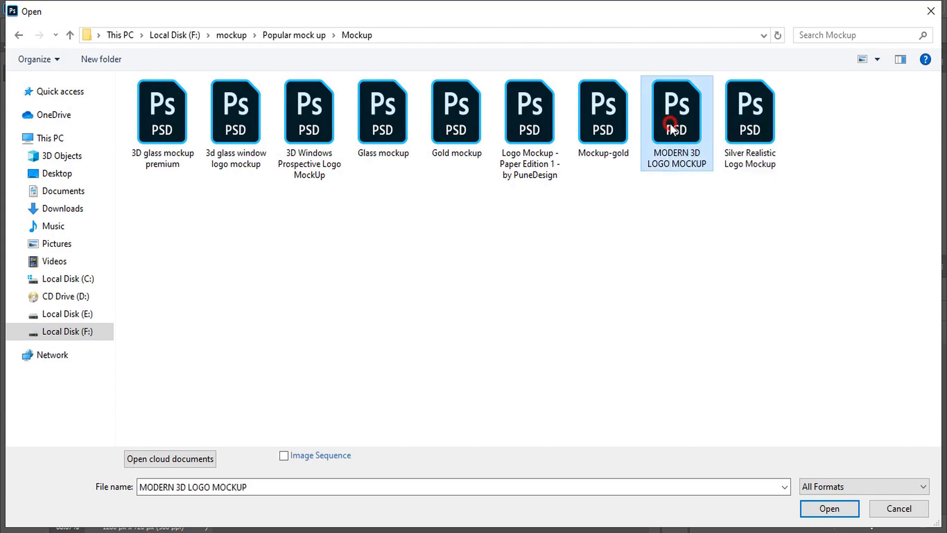
click(809, 508)
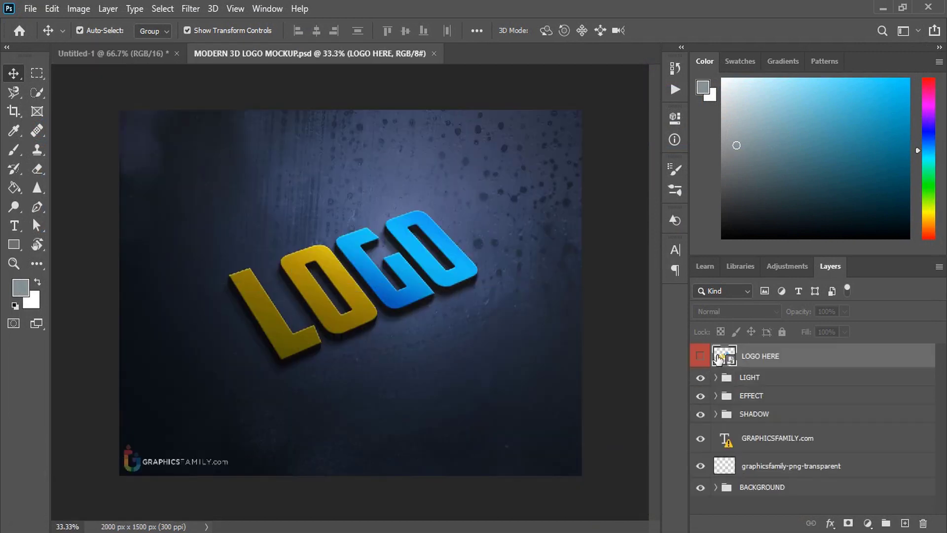
Step: Open the LOGO HERE smart object, group the D and C layers, and drag the group into LOGO1.psb
double_click(720, 356)
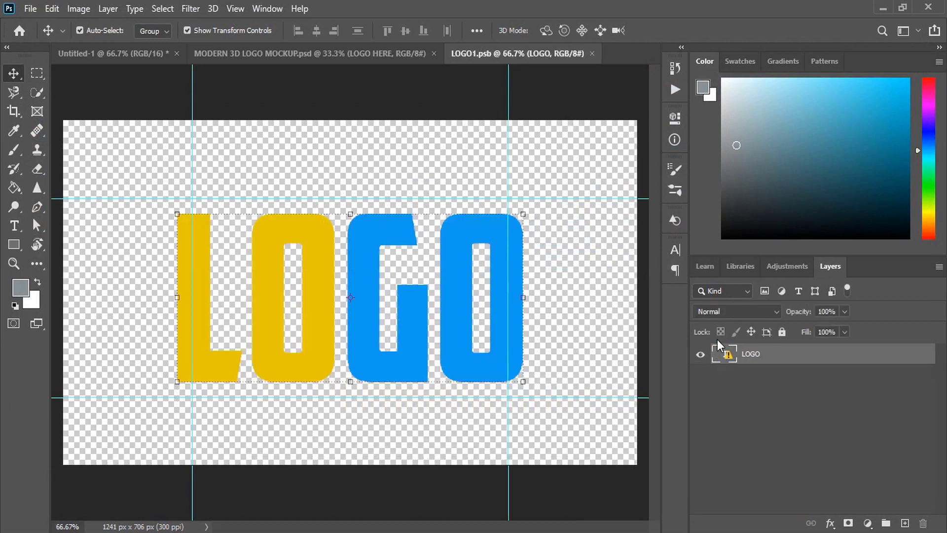
click(112, 53)
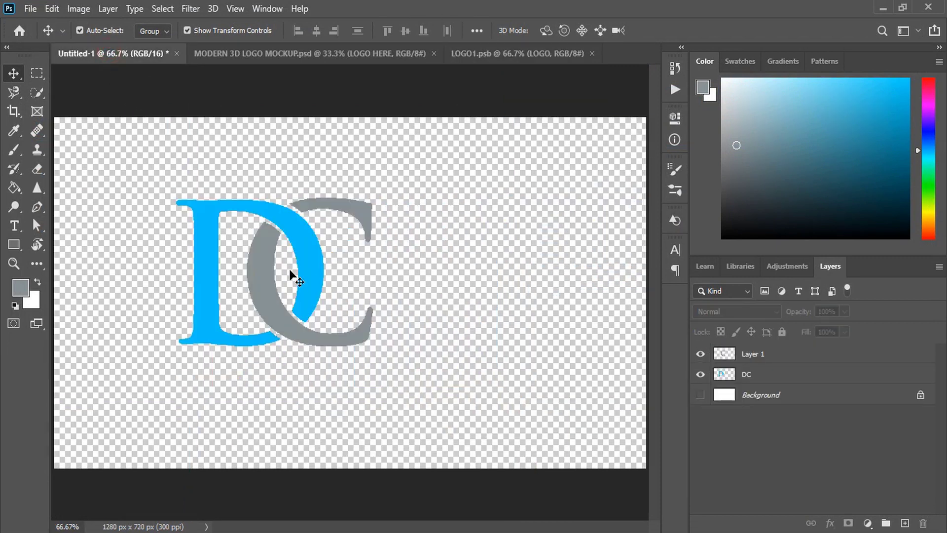
drag(163, 151, 424, 390)
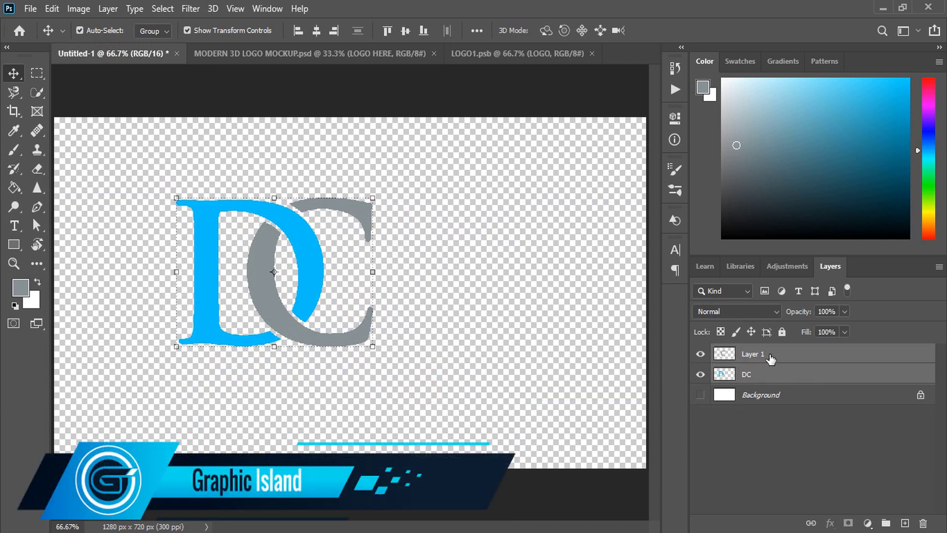
drag(771, 356, 889, 528)
drag(304, 242, 354, 303)
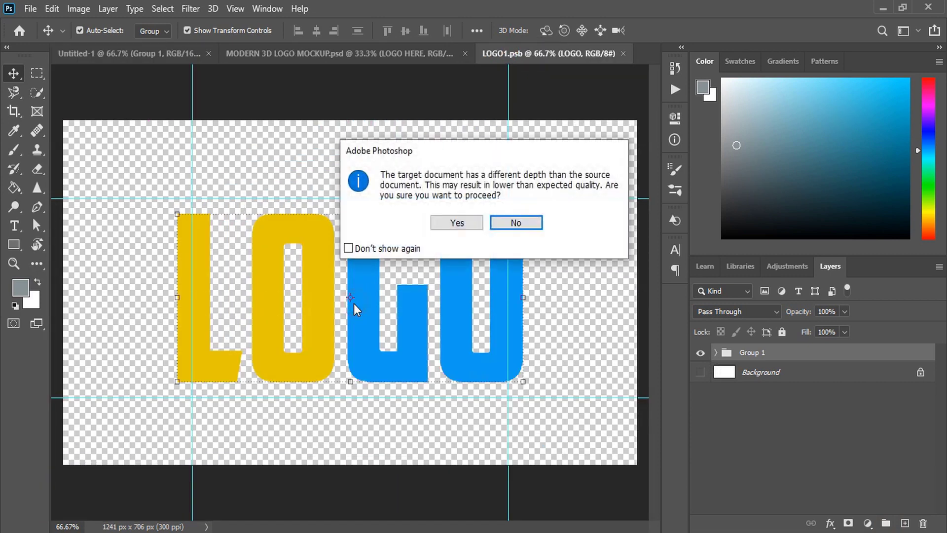
Step: Place the DC group, scale it to about 132%, hide the LOGO layer, and save LOGO1.psb
click(449, 222)
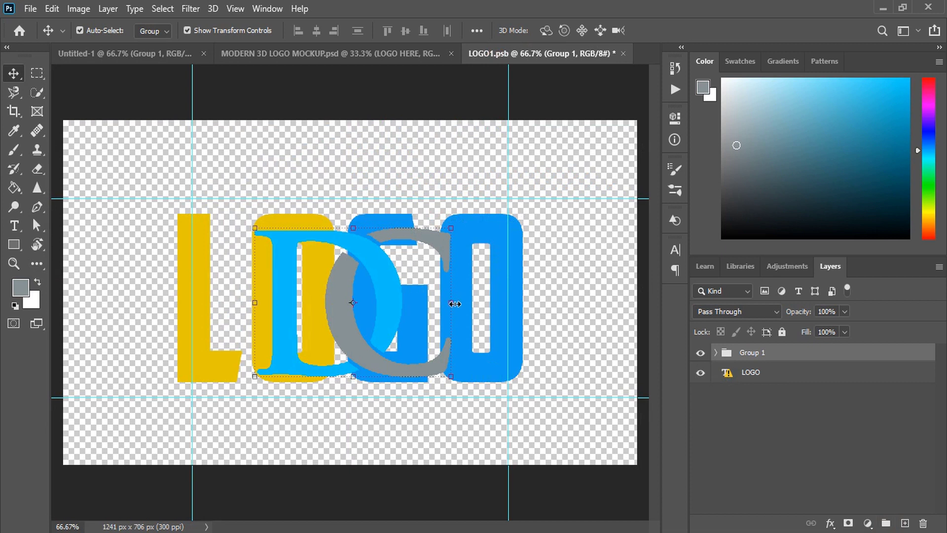
drag(455, 304, 484, 309)
click(688, 31)
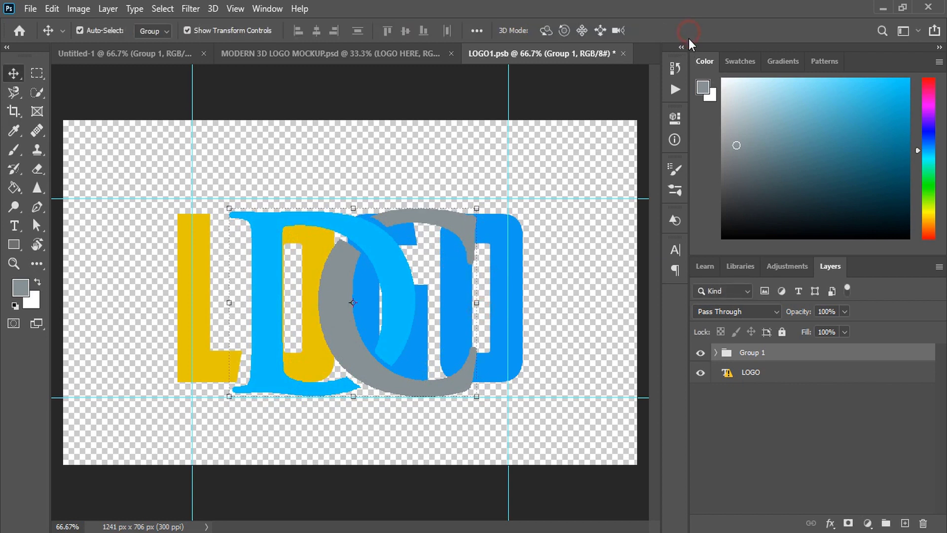
click(701, 373)
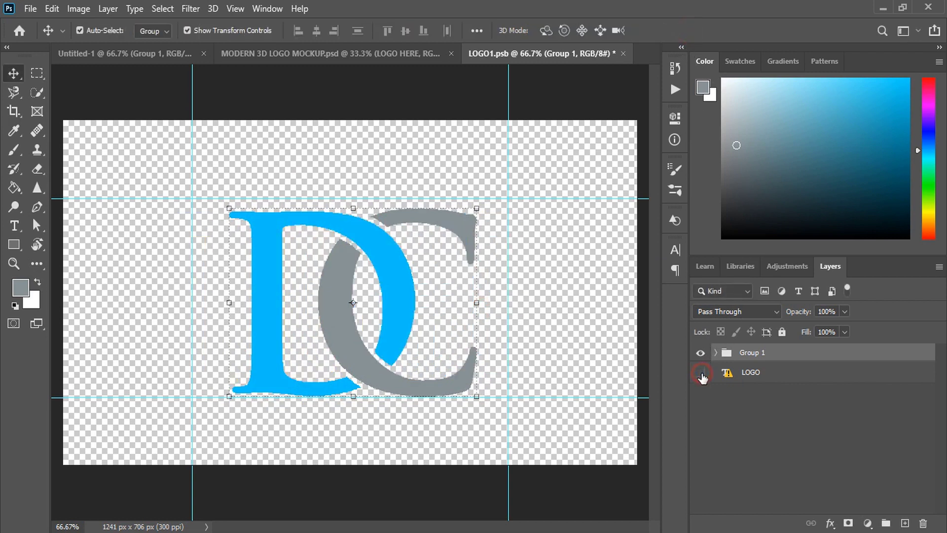
click(623, 54)
click(412, 211)
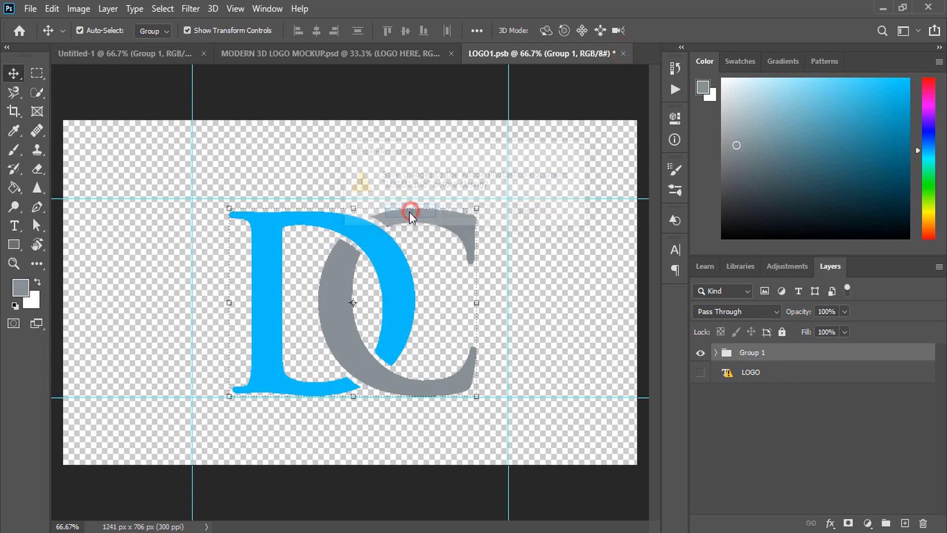
Step: In the mockup, hide the GRAPHICSFAMILY.com watermark and zoom in on the 3D DC logo
click(321, 53)
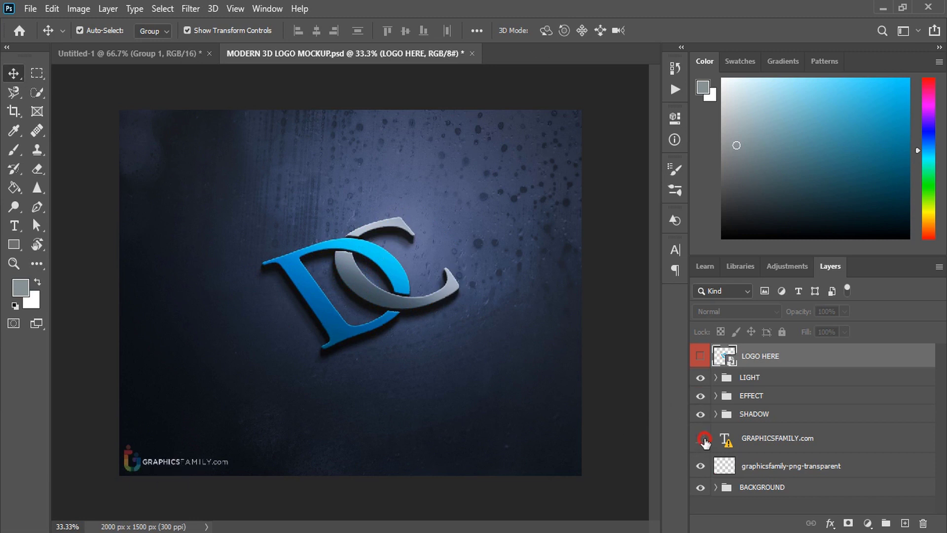
click(702, 438)
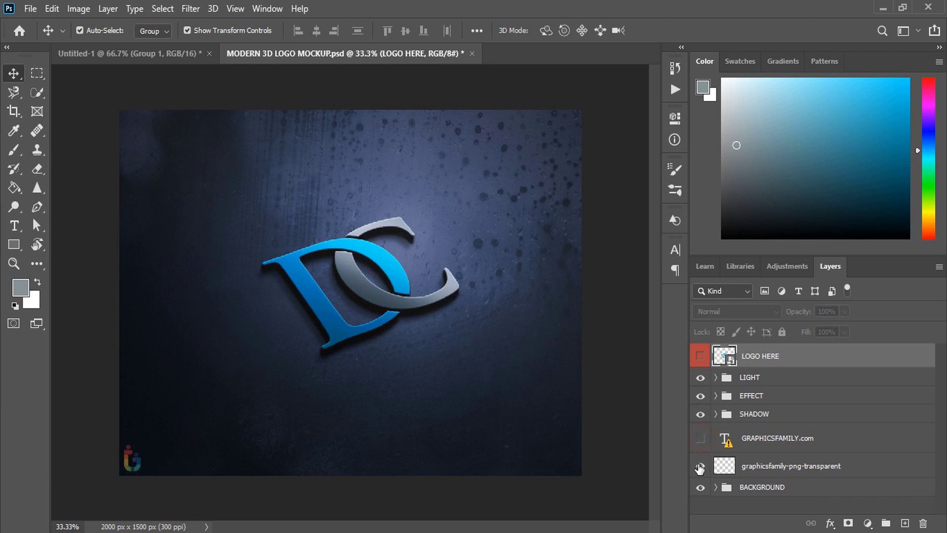
click(606, 217)
key(ctrl+plus)
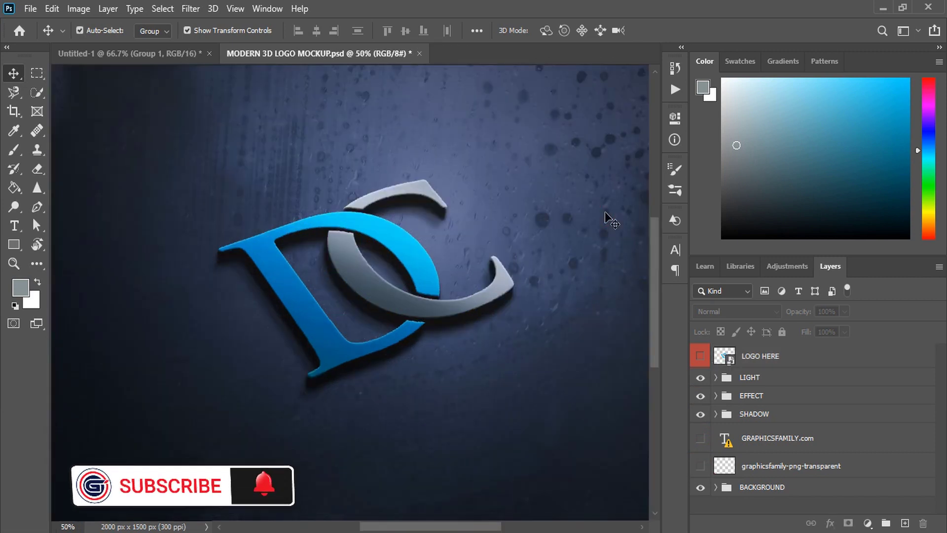